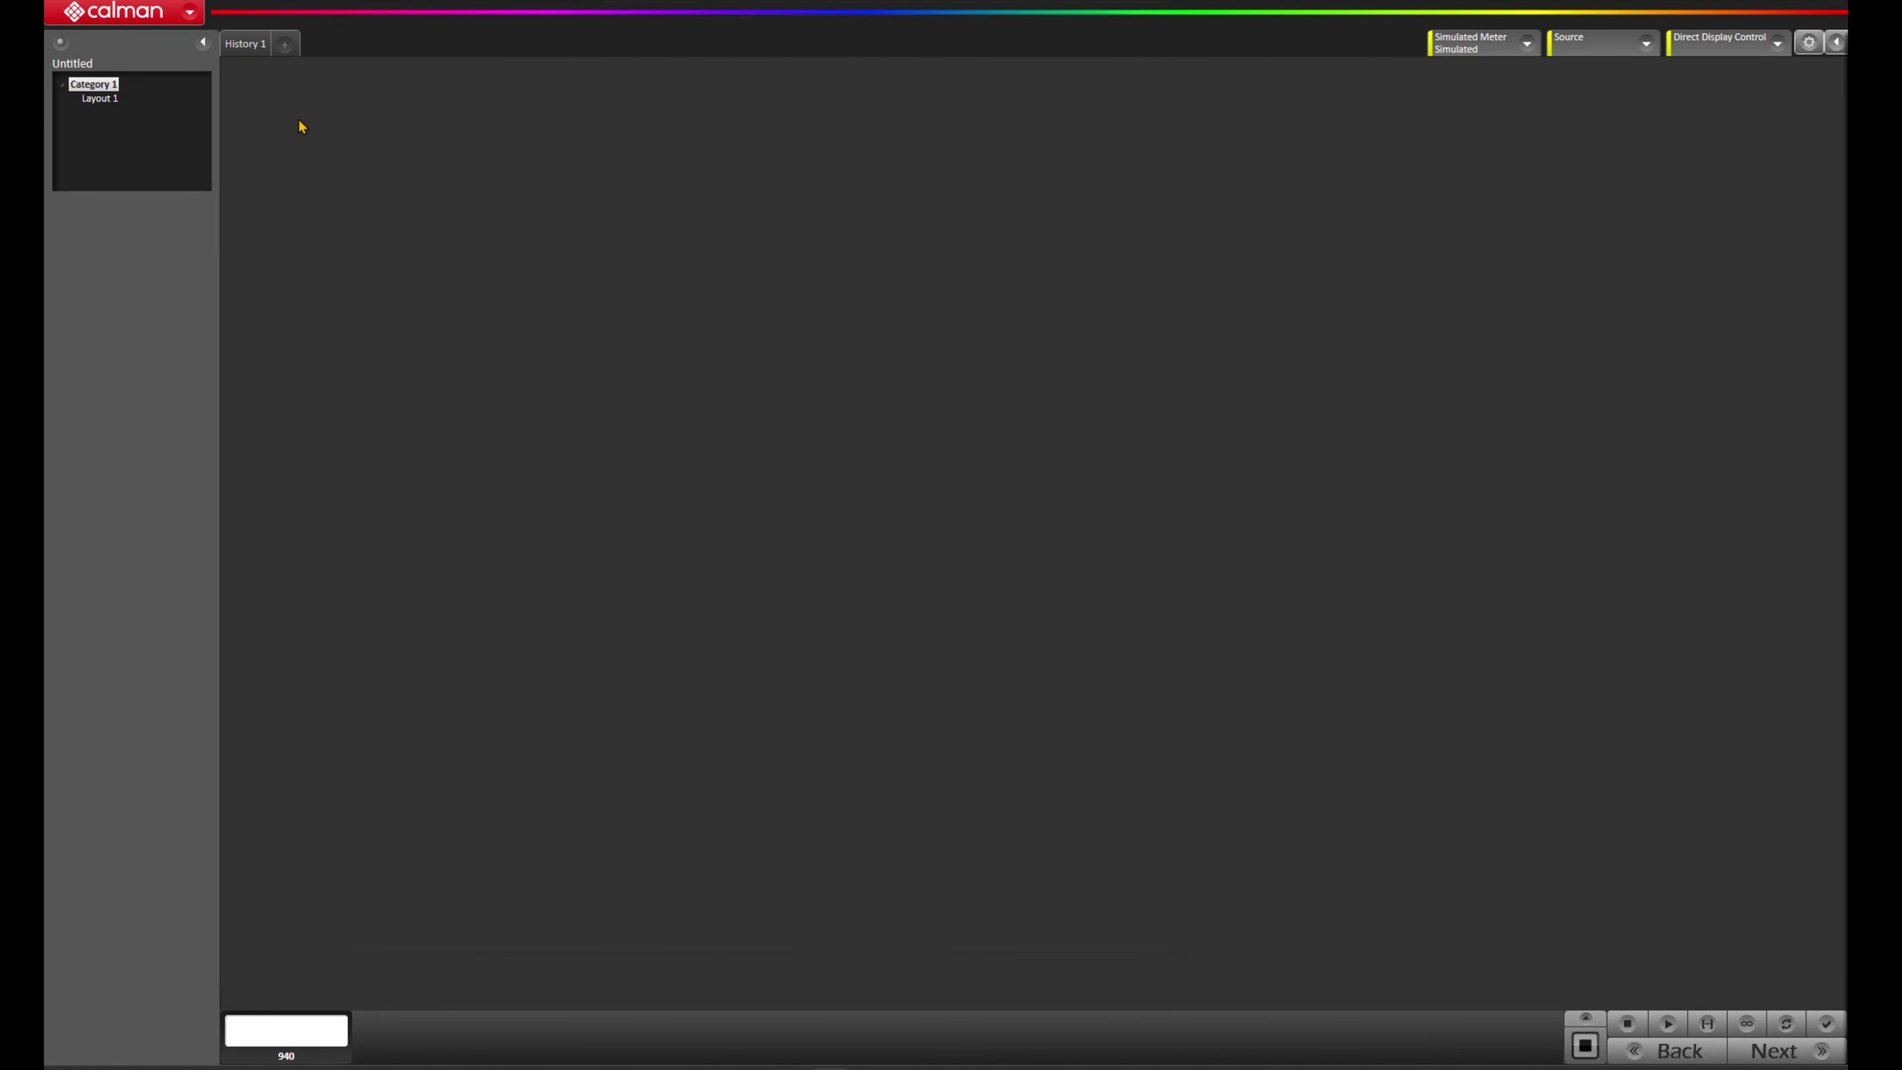
- Open the Calman application menu from the logo button at the top left
left_click(156, 20)
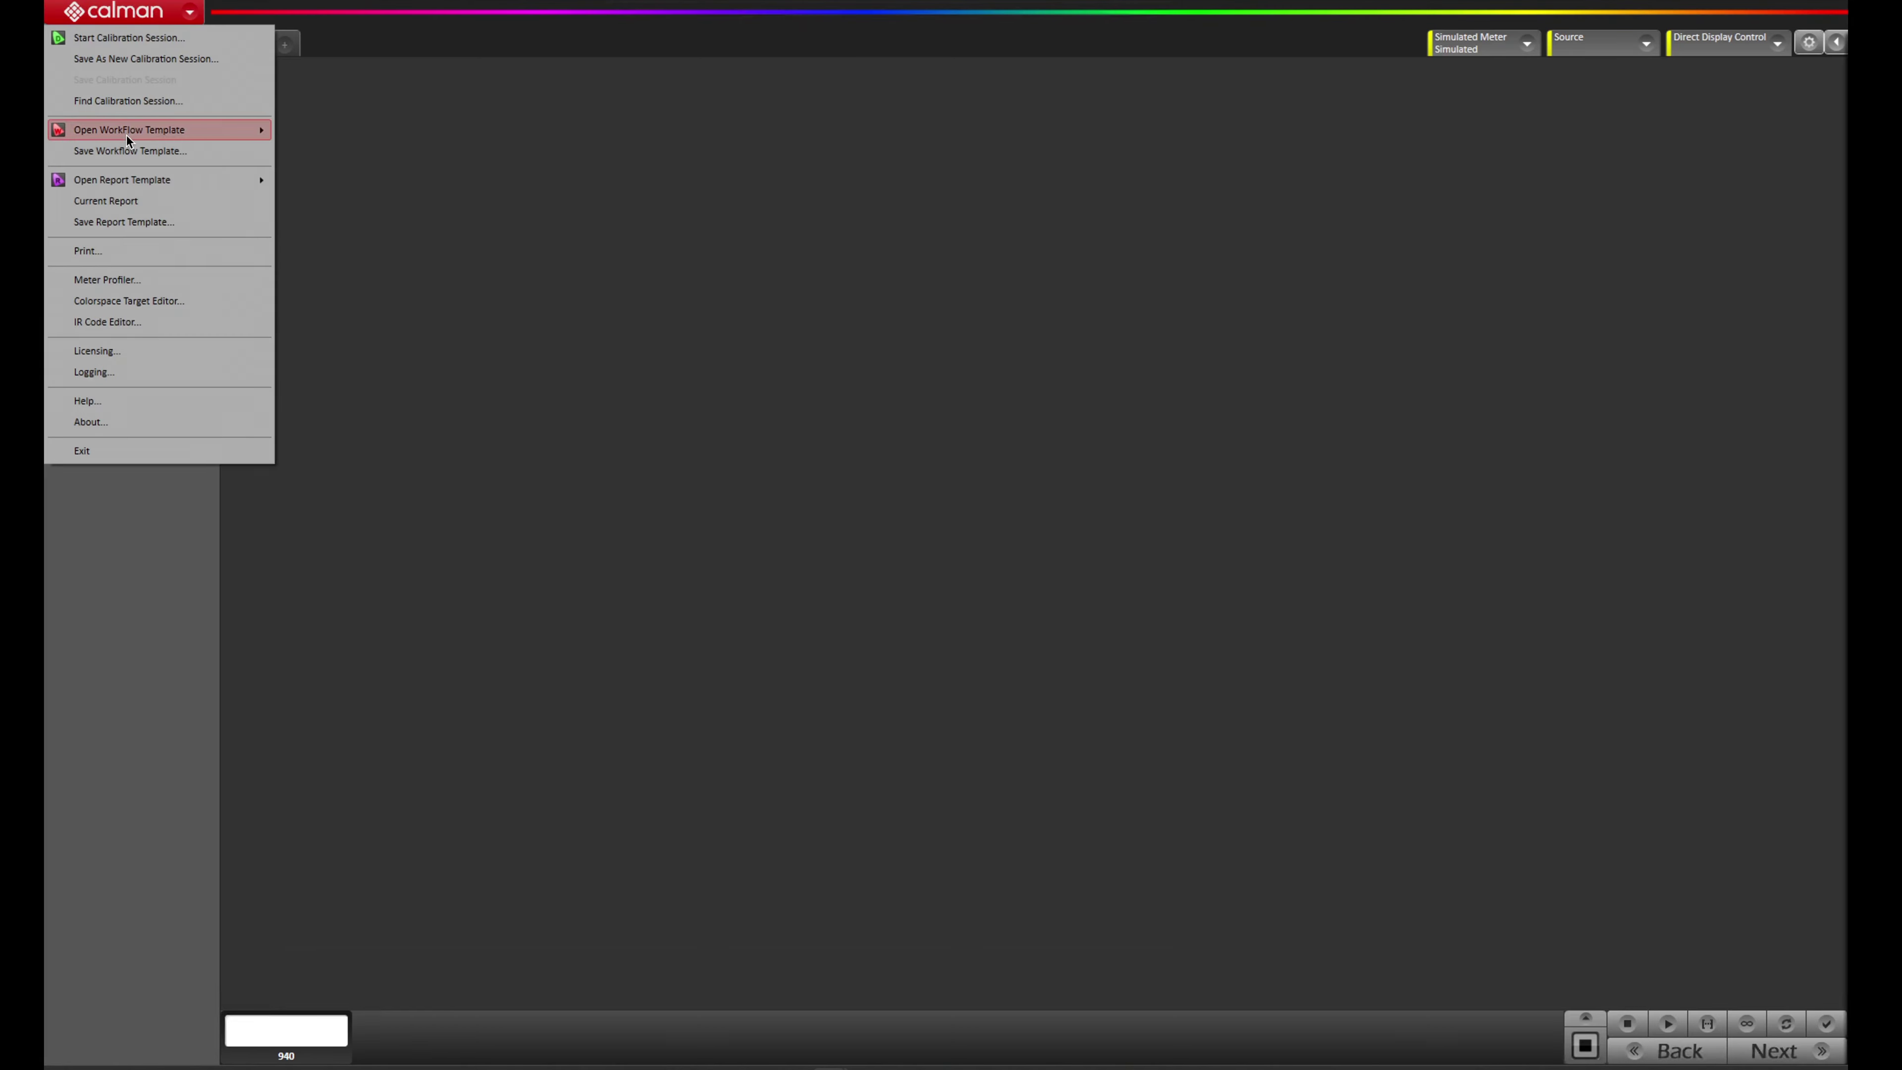
- Load the Tools > Meter Profiling workflow template and start Profile Meters to reach Hardware Connect
mouse_move(127, 136)
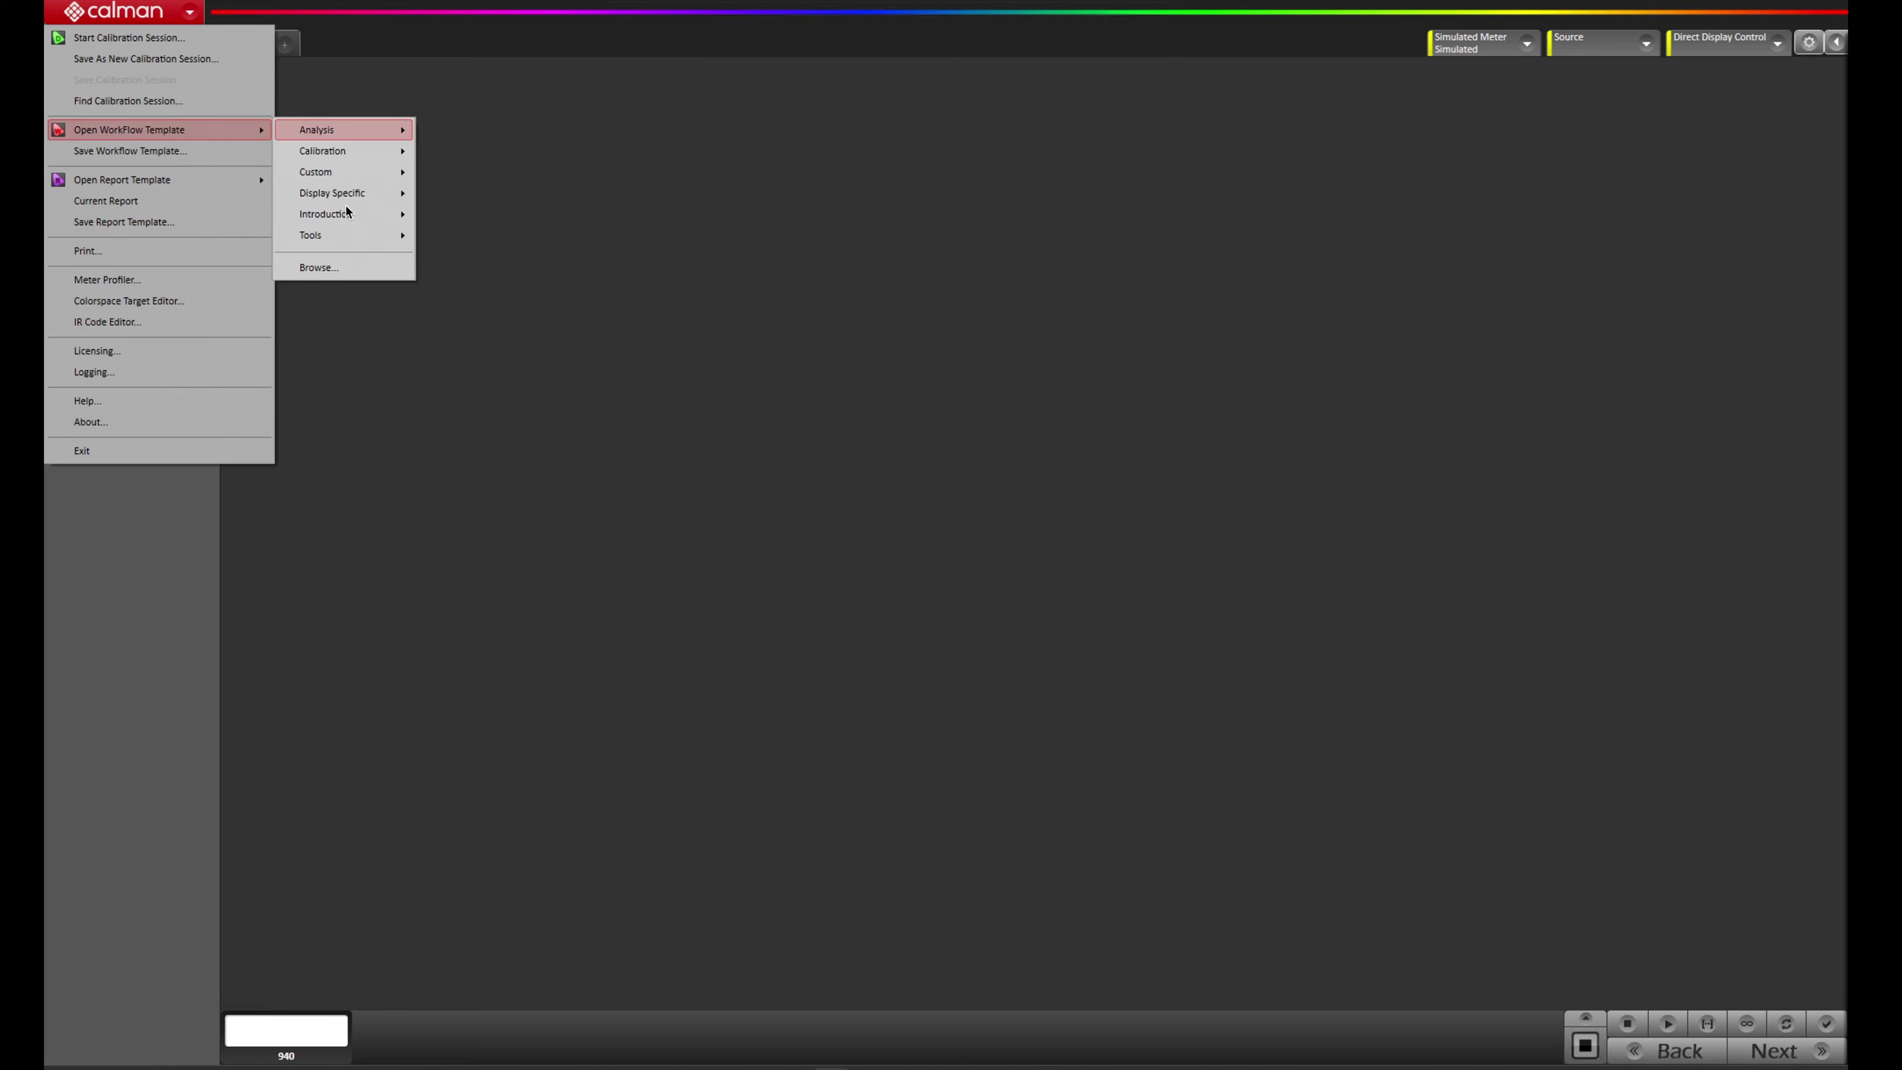
mouse_move(337, 239)
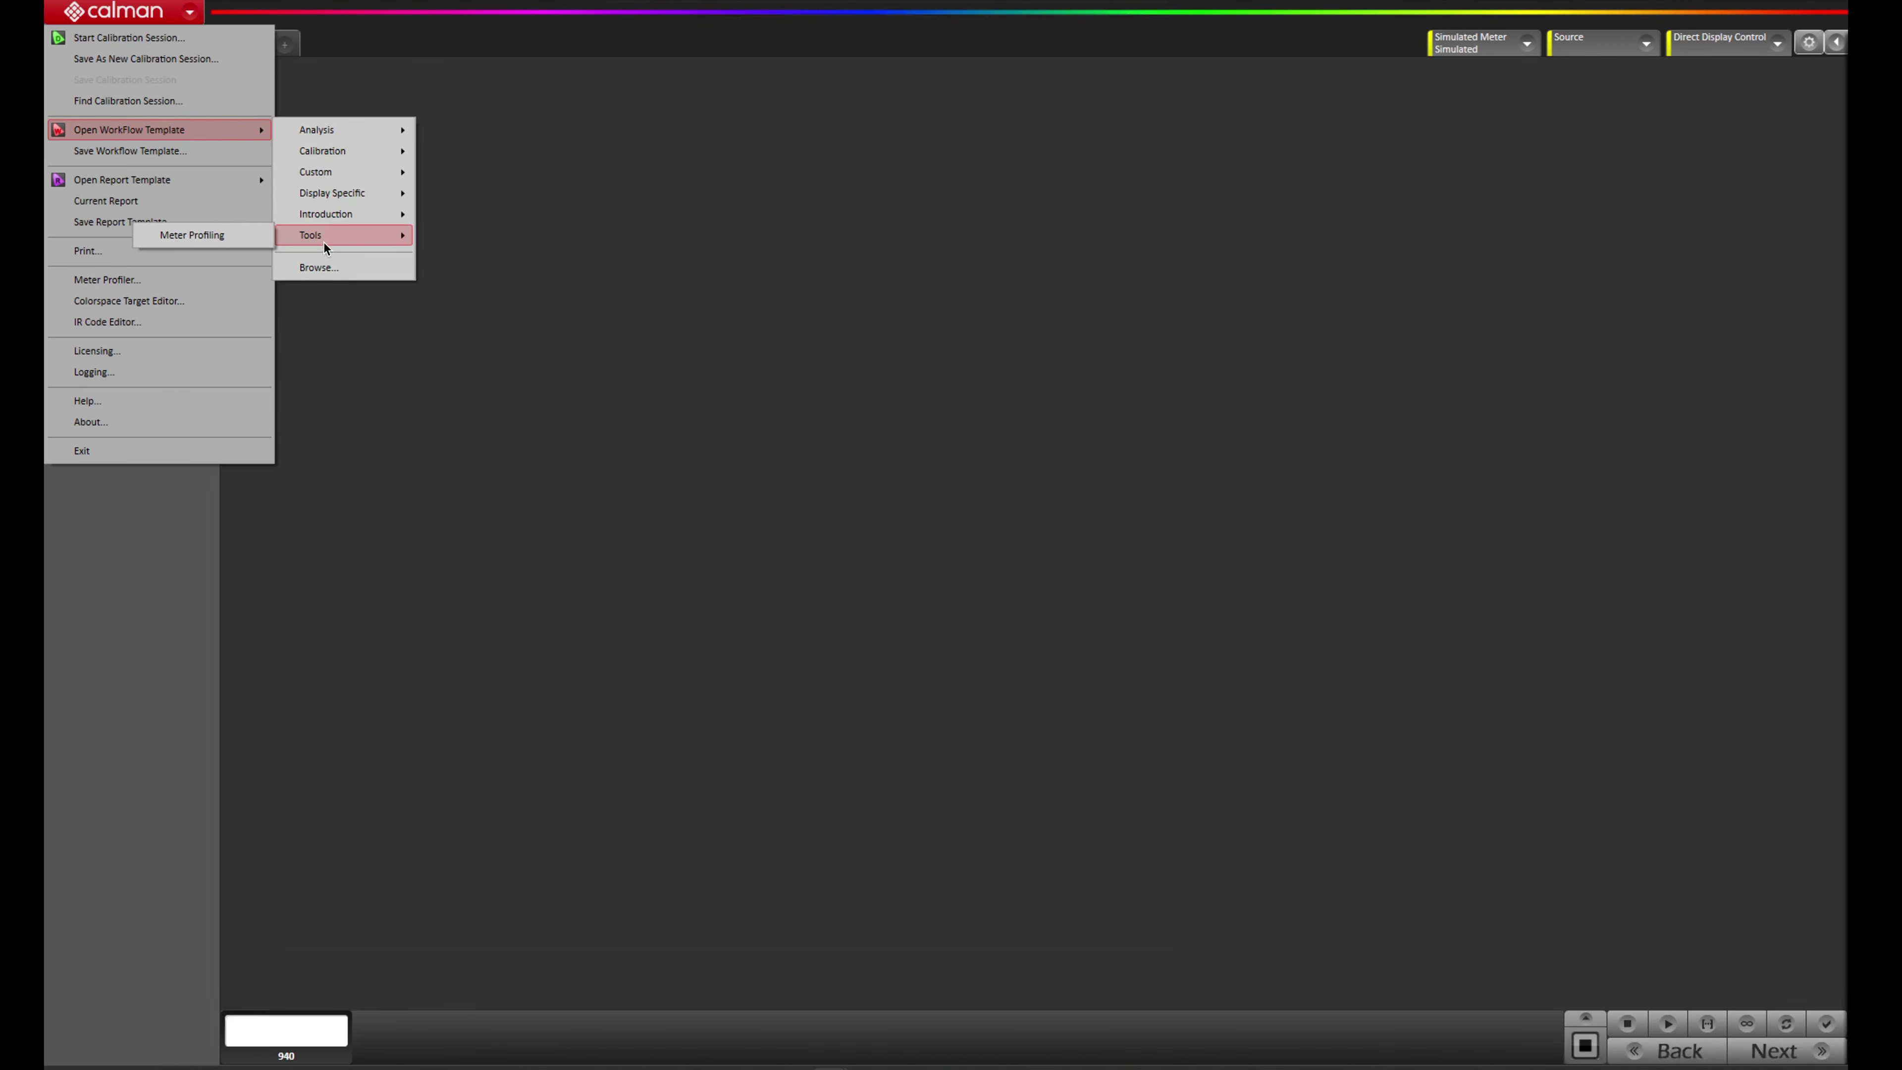
left_click(231, 237)
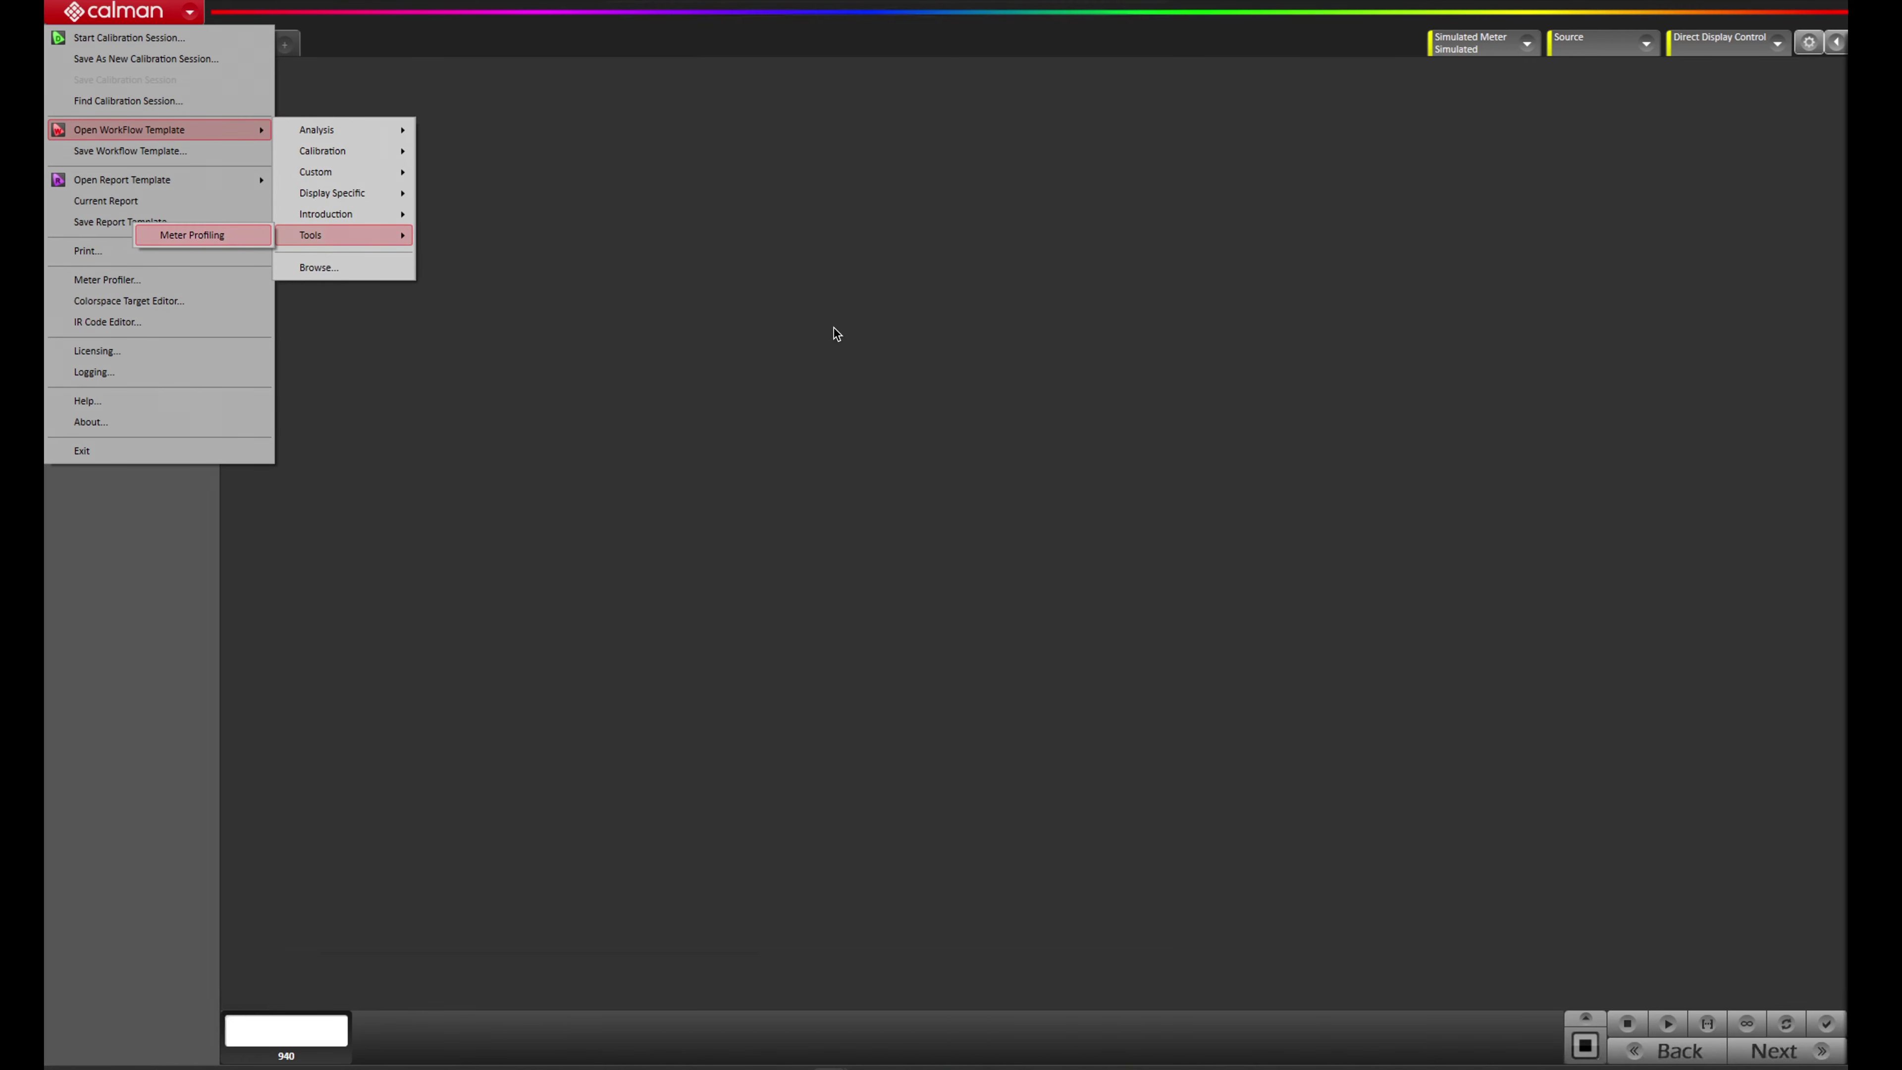
left_click(1052, 903)
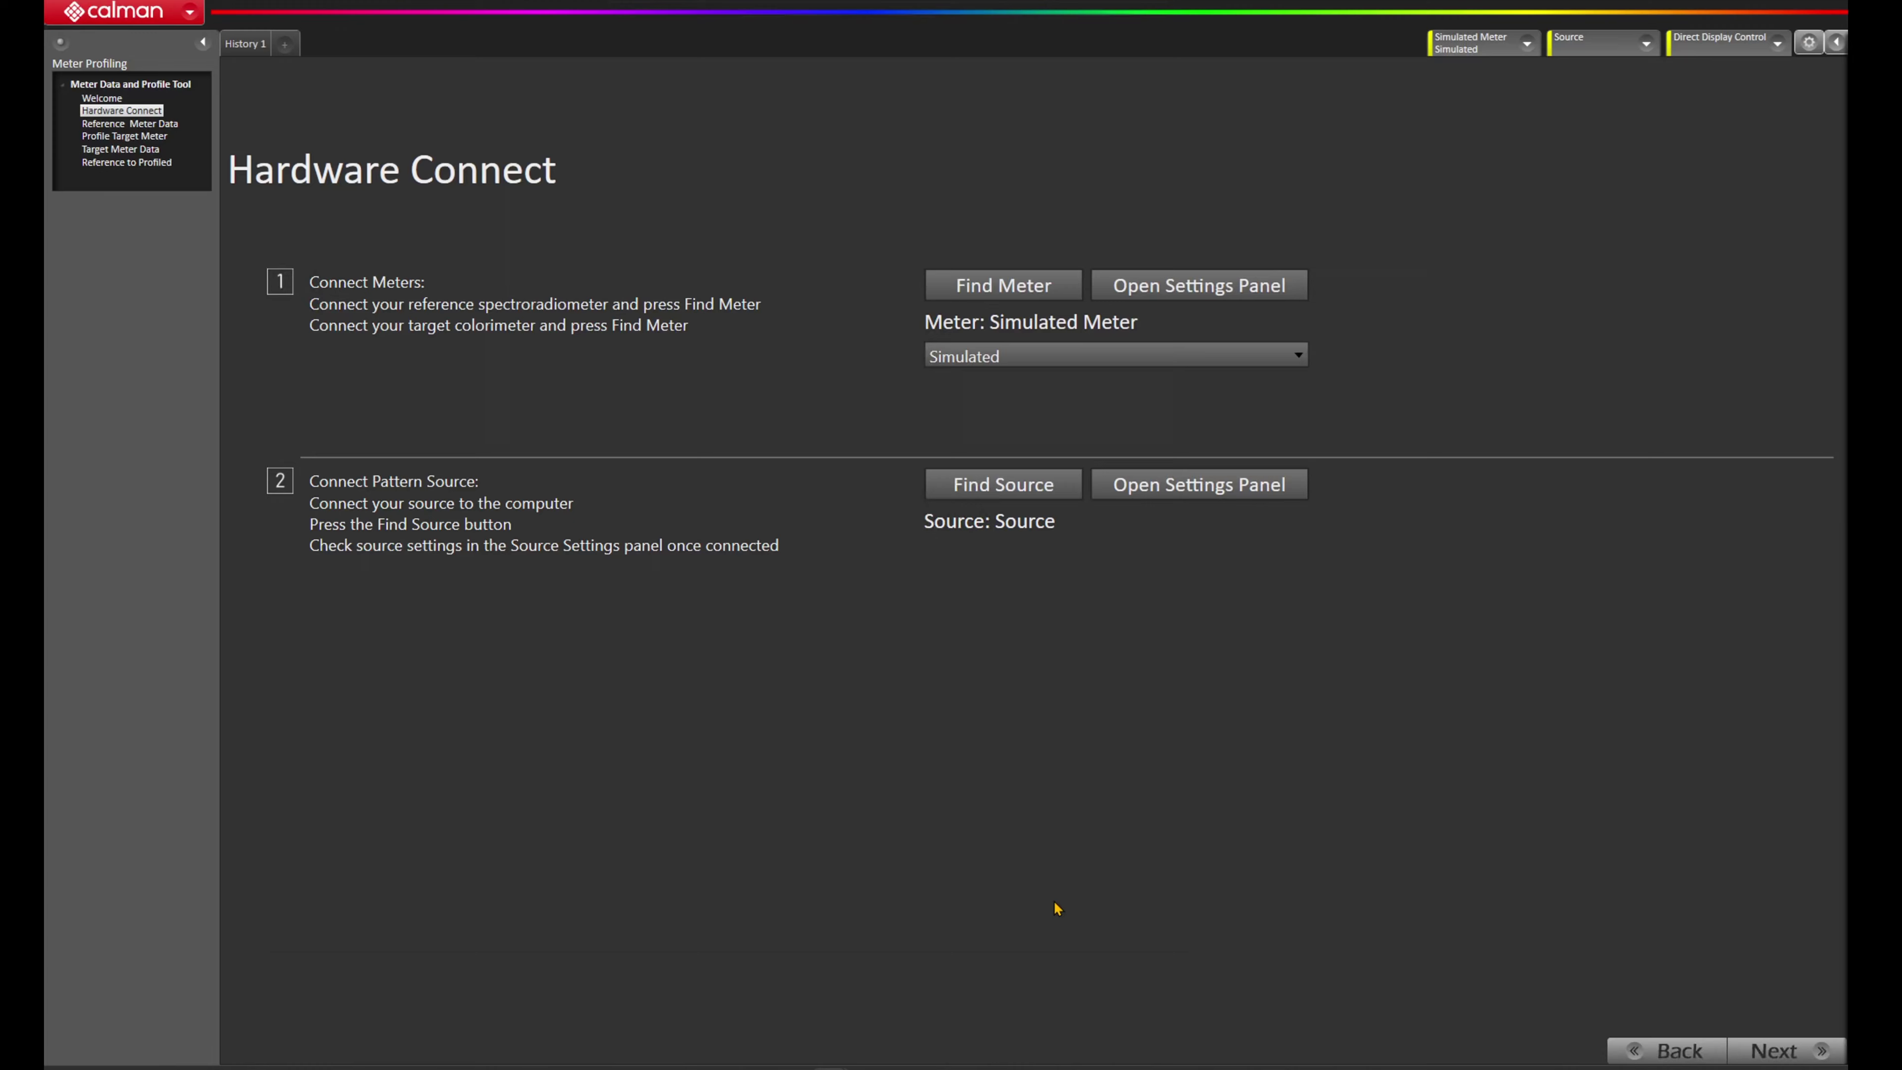
- Find and connect the Colorimetry Research CR-300 and CR-100/200 meters over USB
left_click(1020, 287)
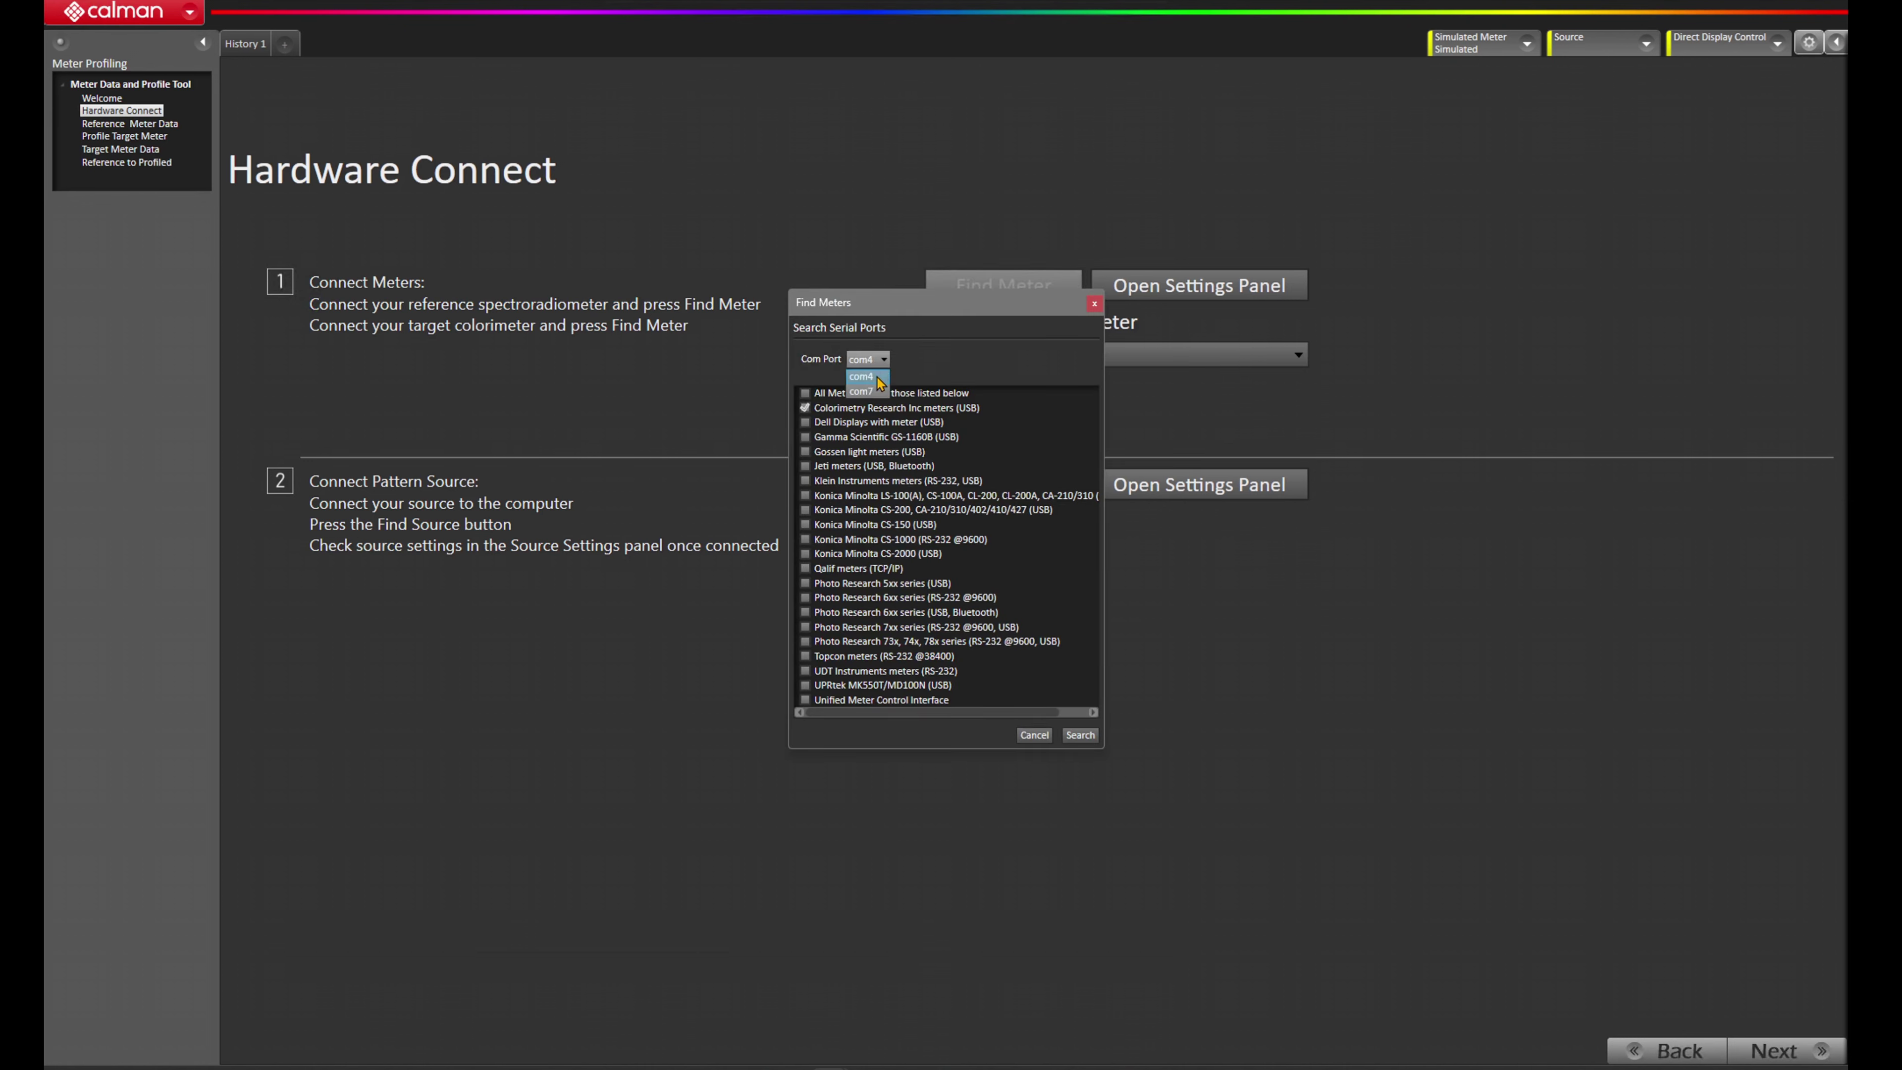
left_click(1079, 735)
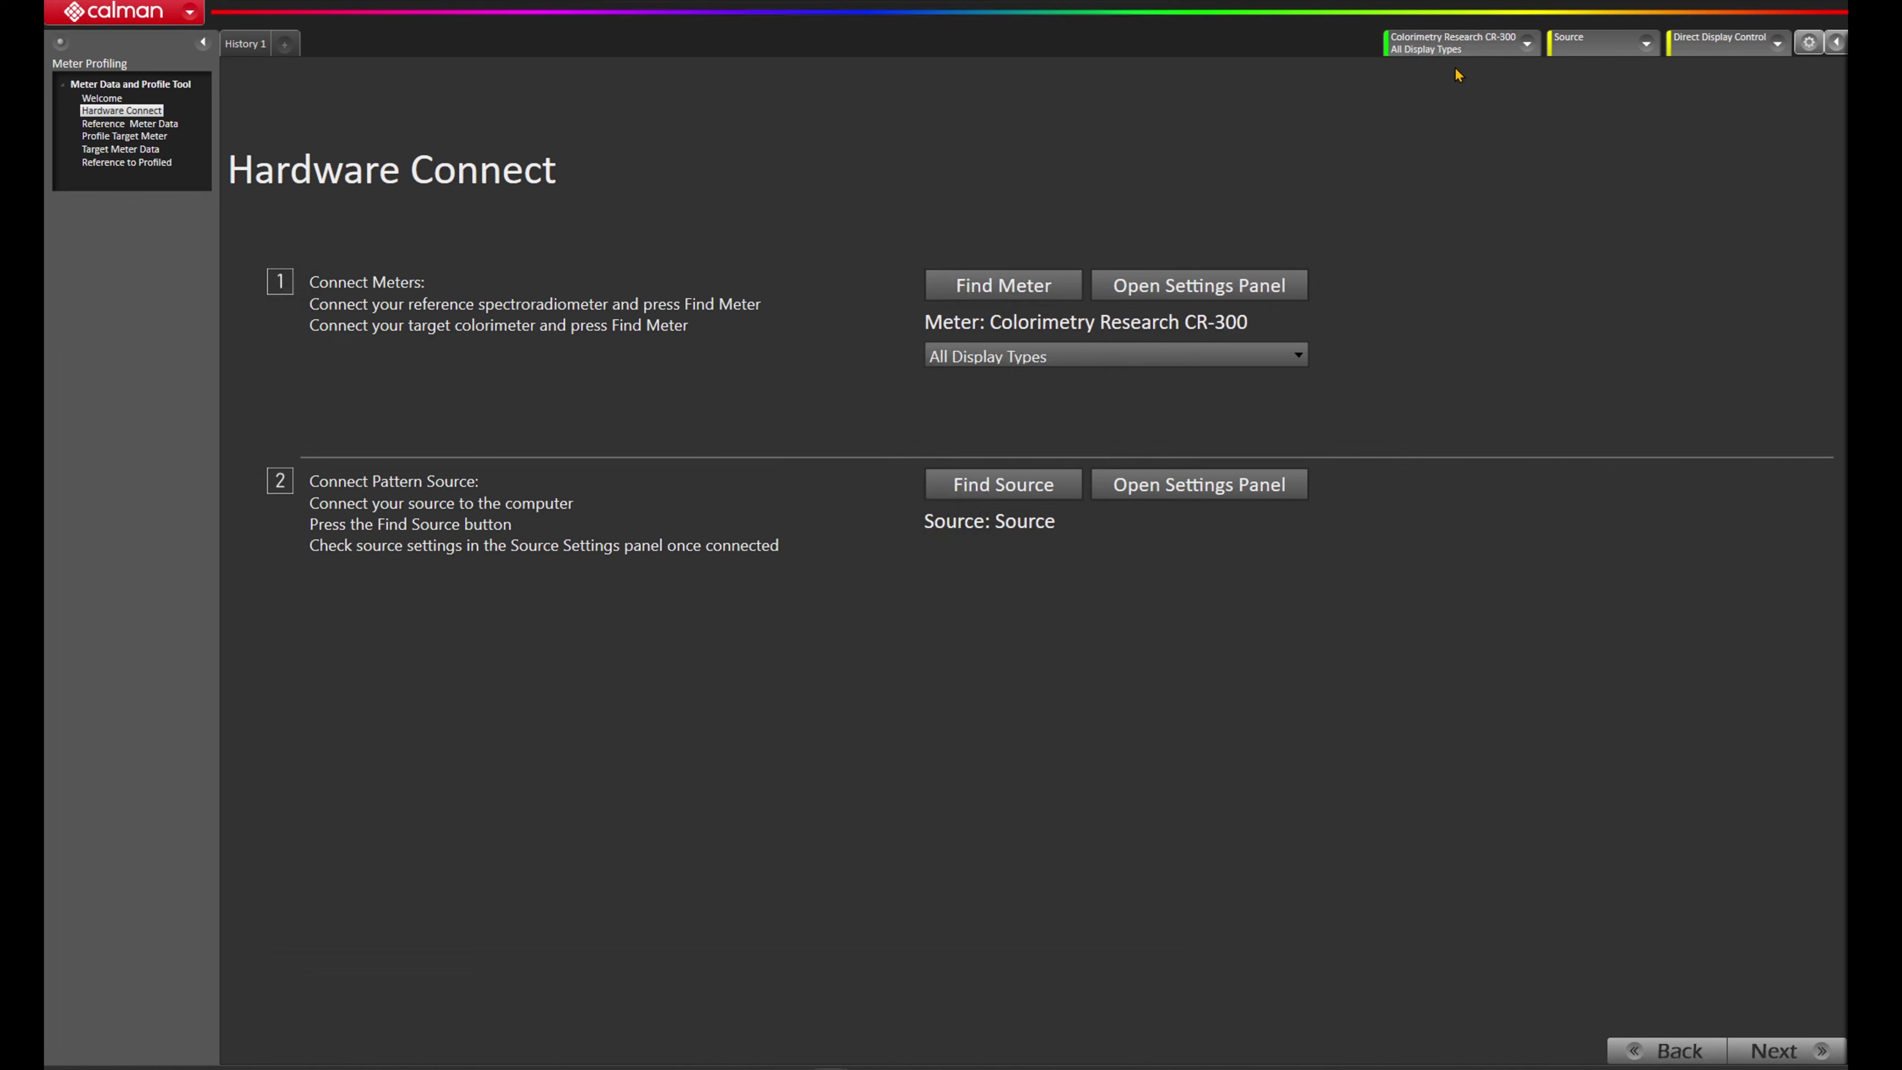
left_click(997, 300)
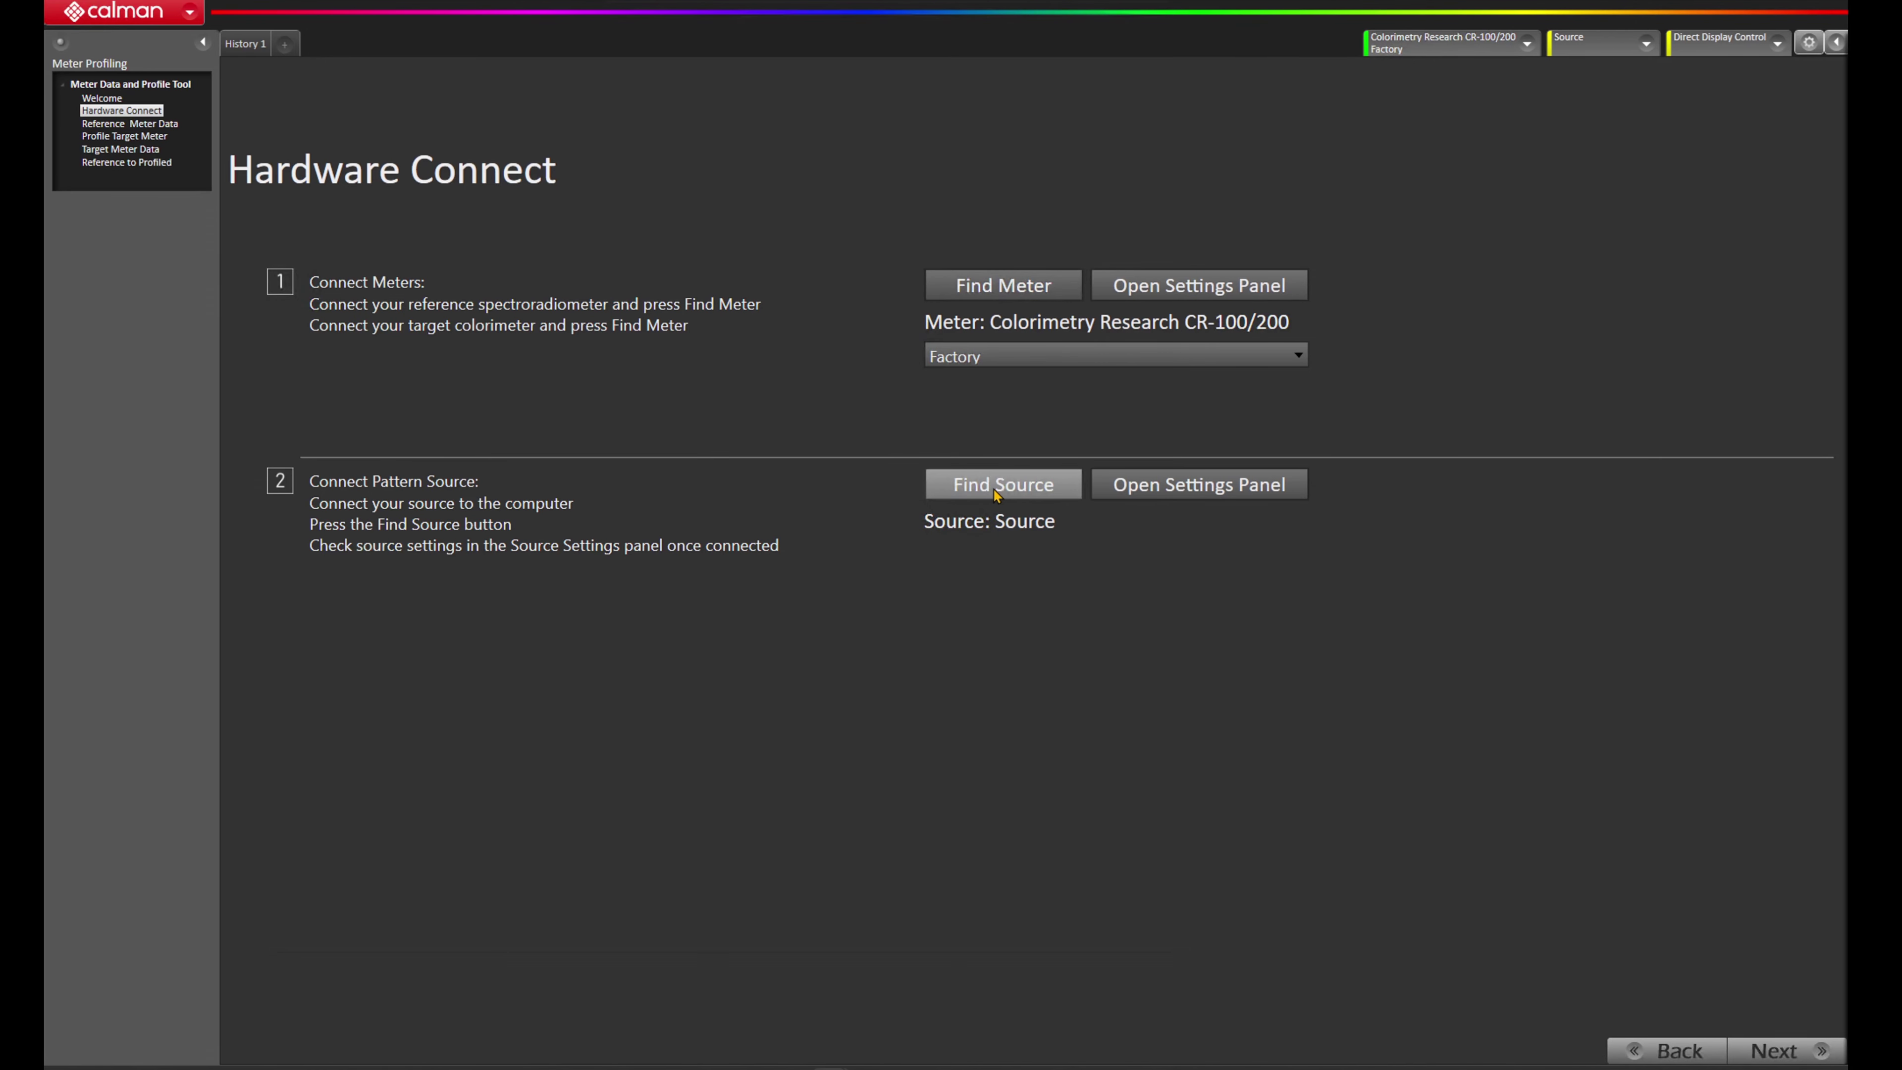
left_click(993, 488)
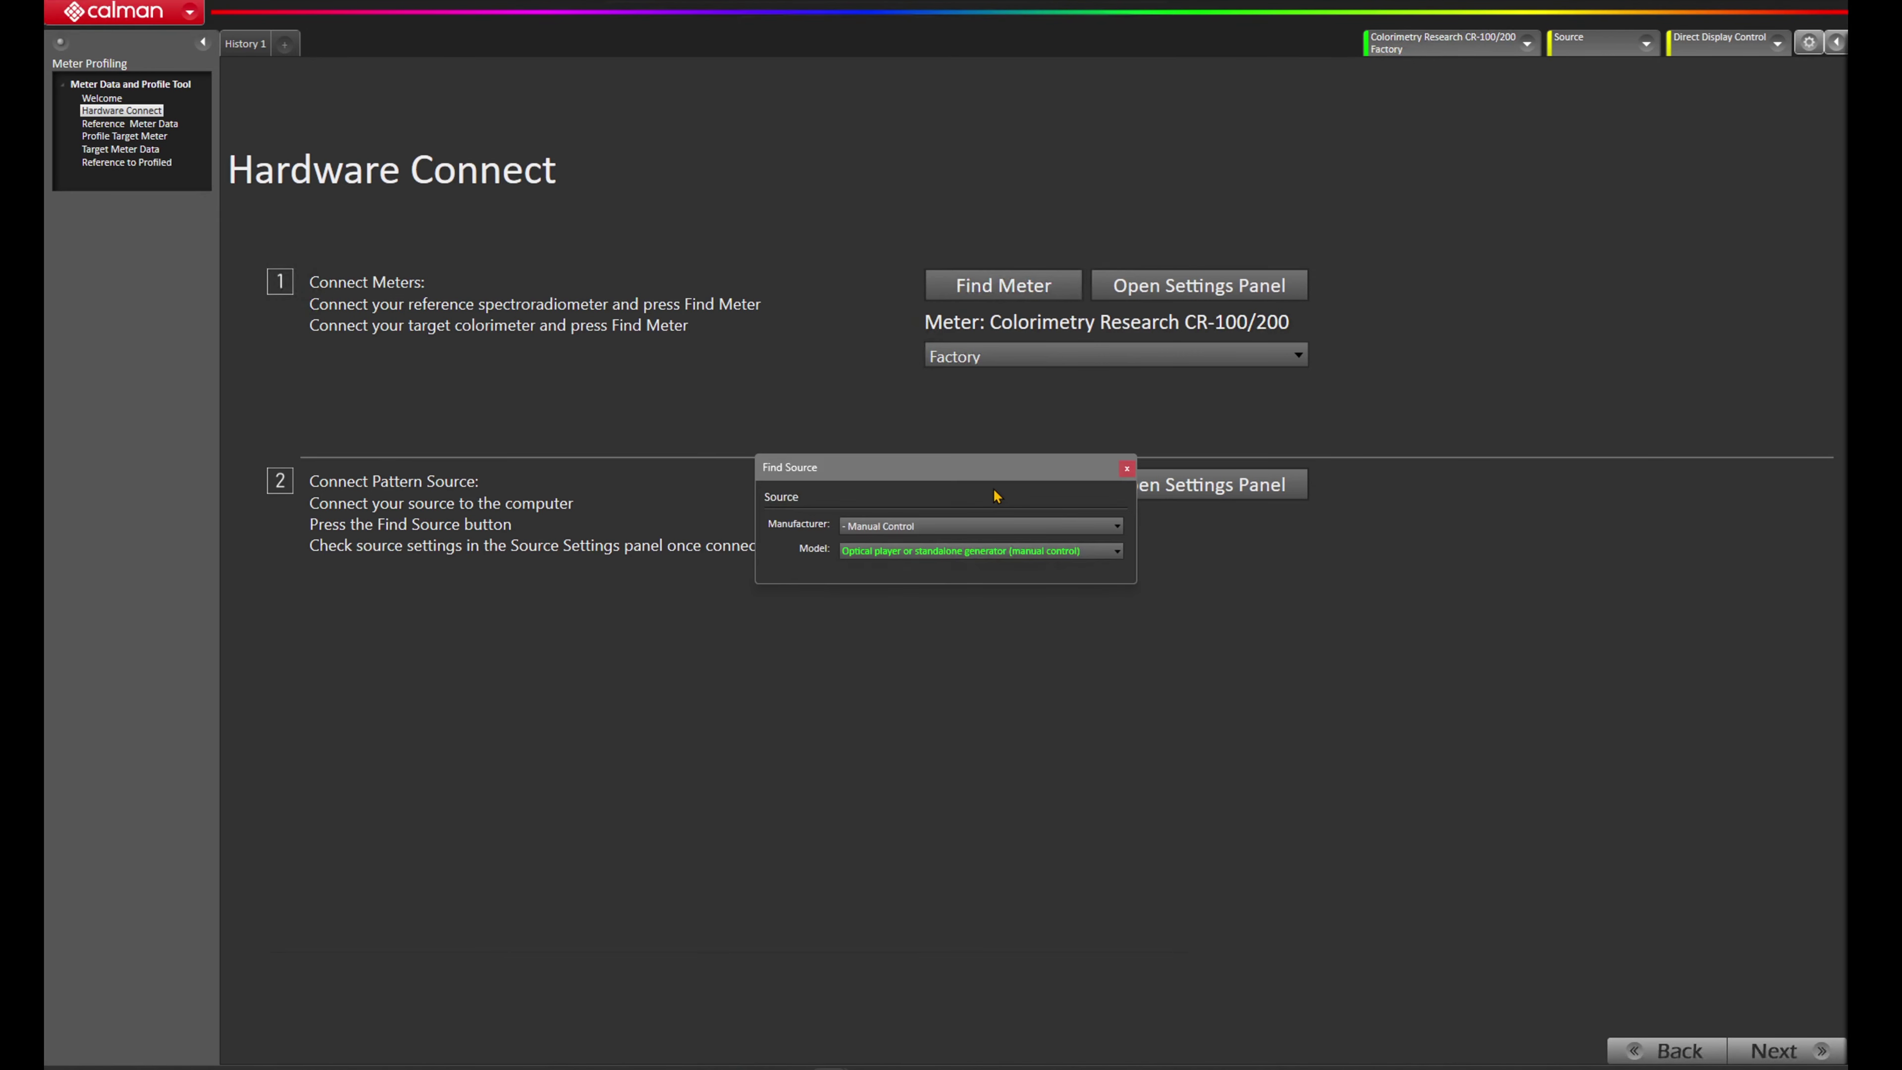
left_click(957, 531)
scroll(947, 764, "down", 9)
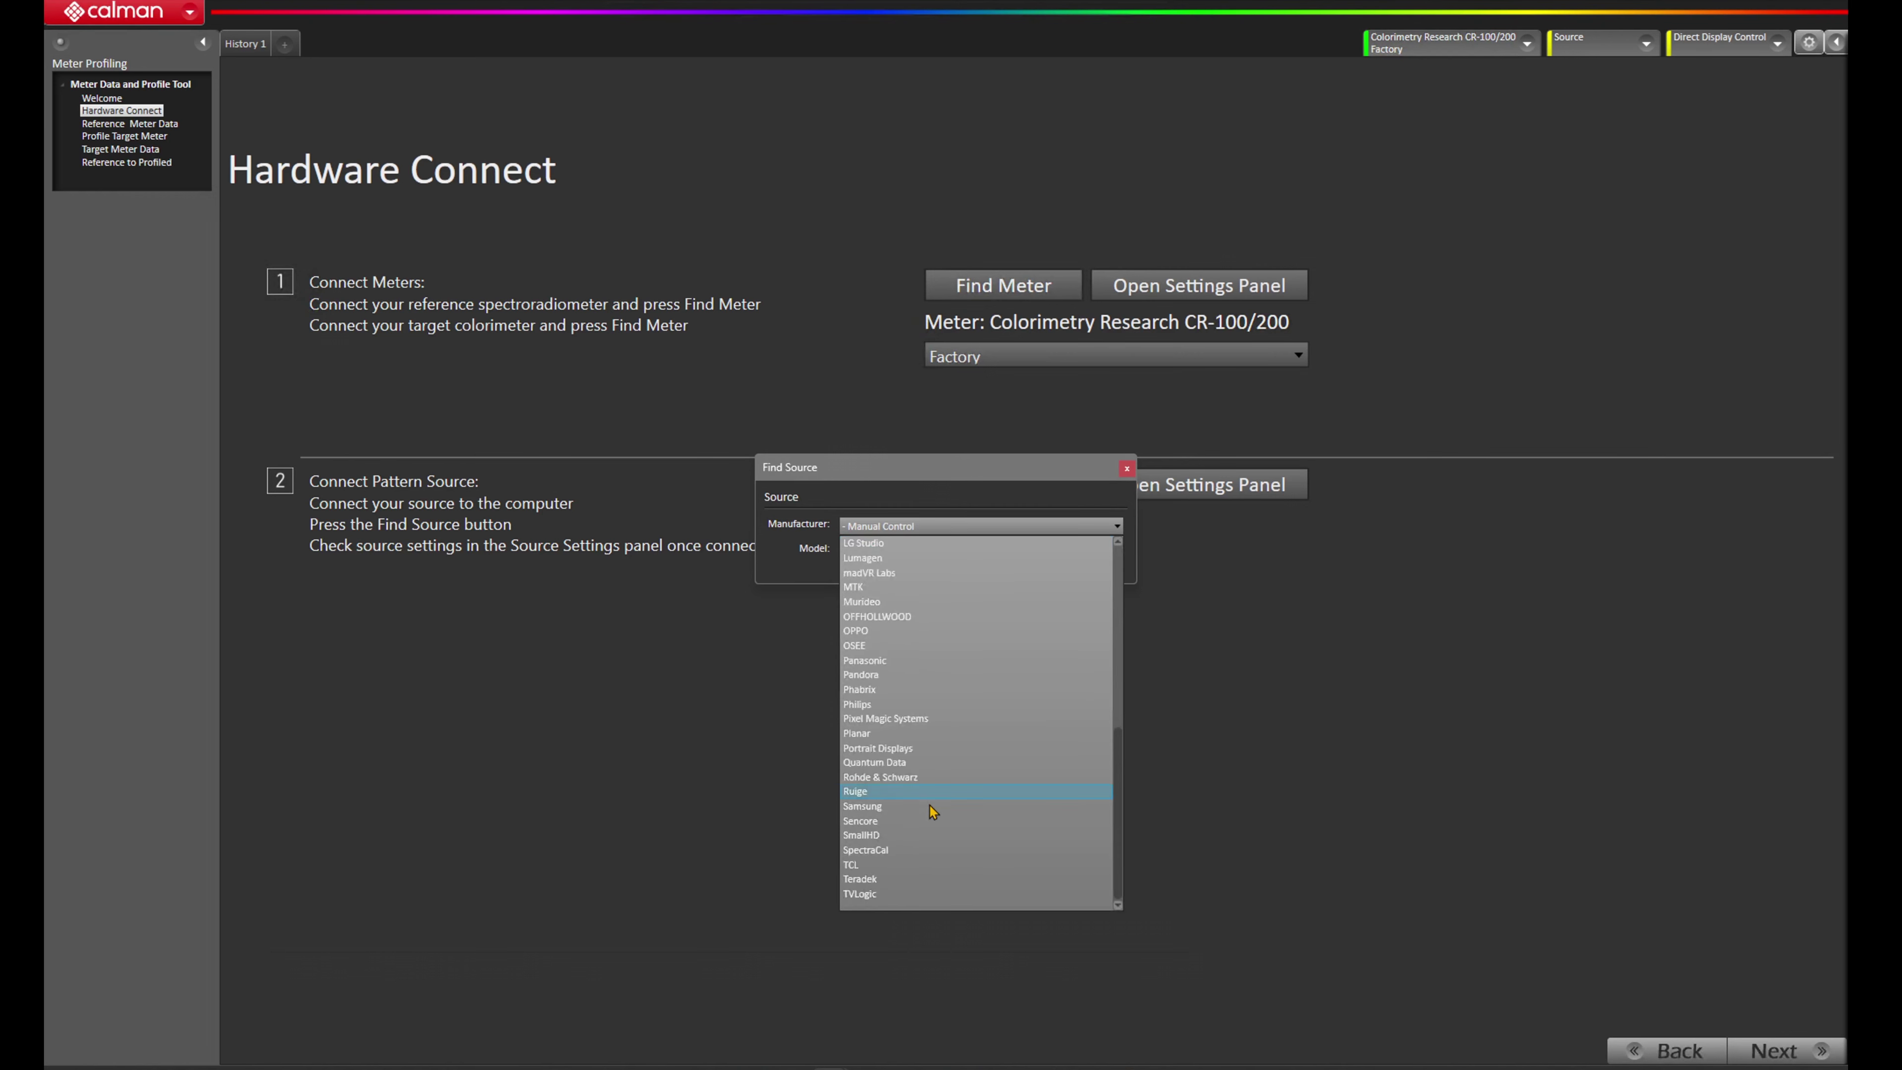
left_click(909, 856)
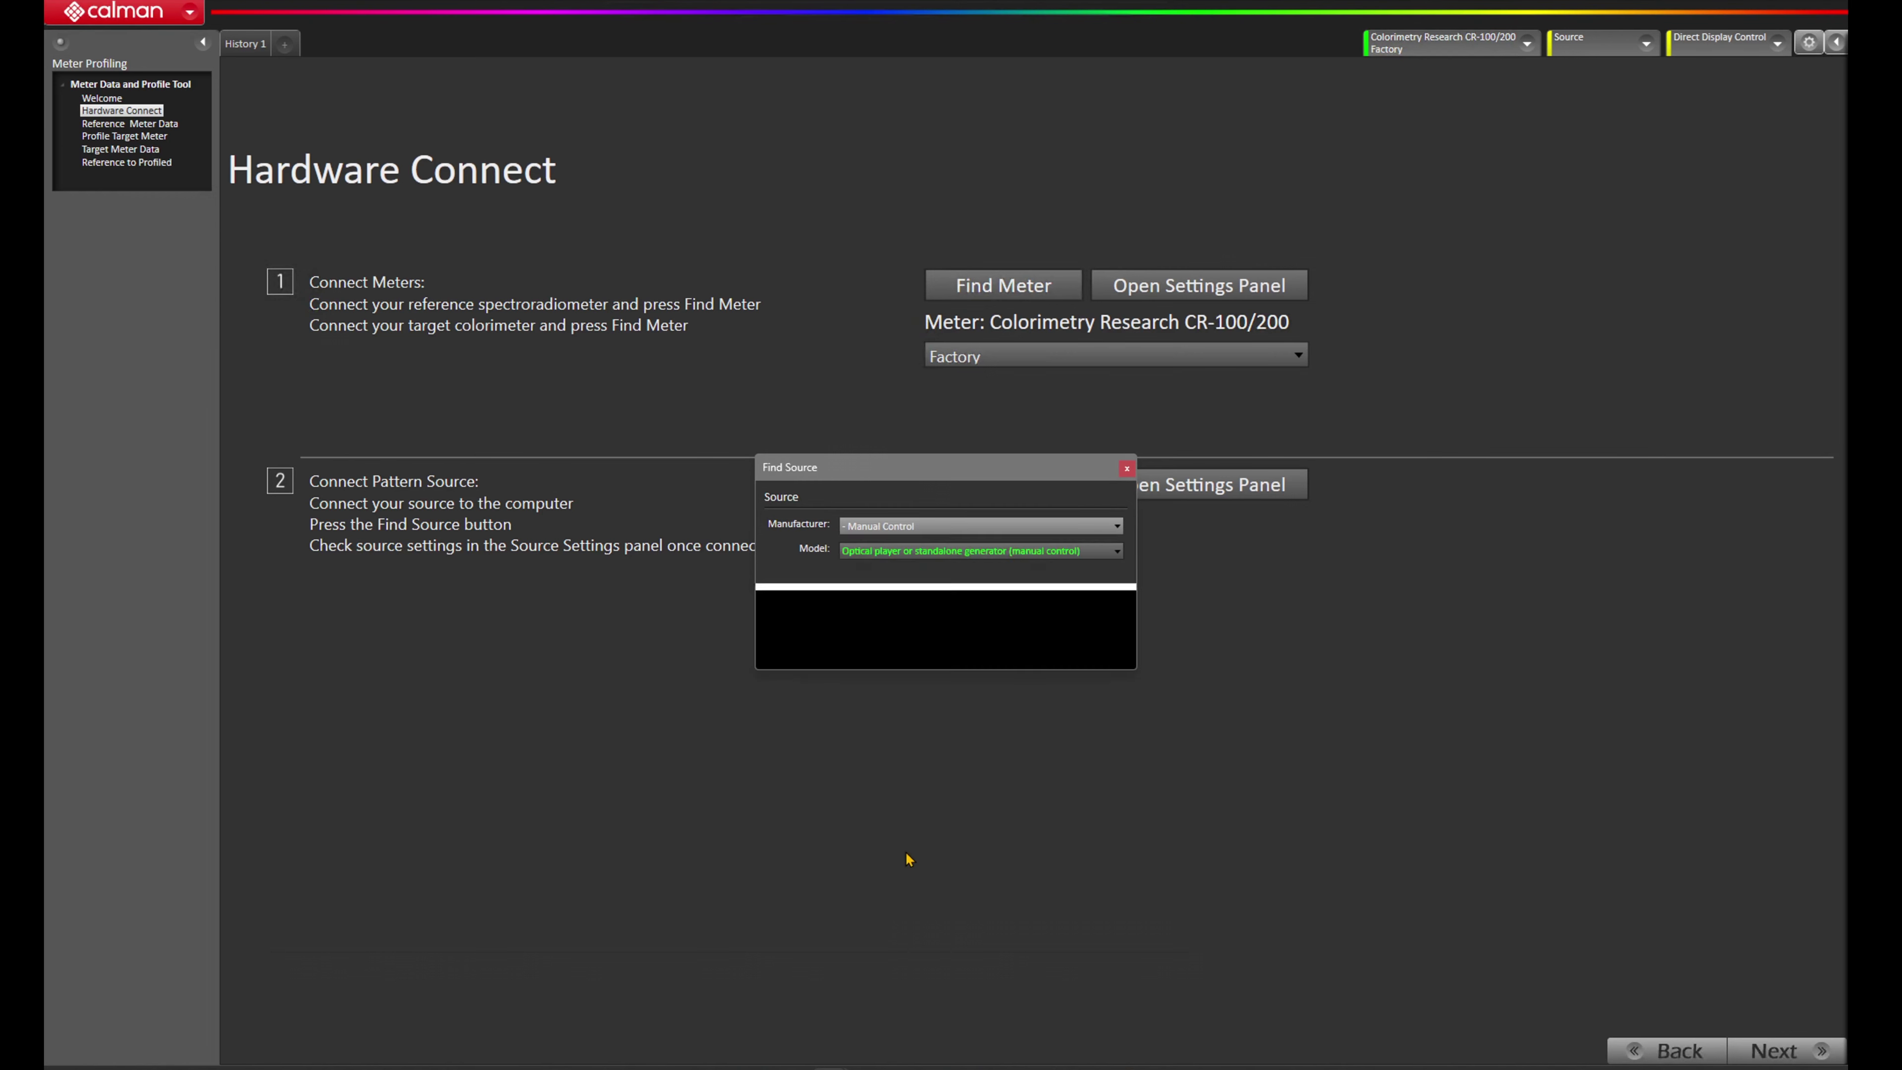
left_click(889, 554)
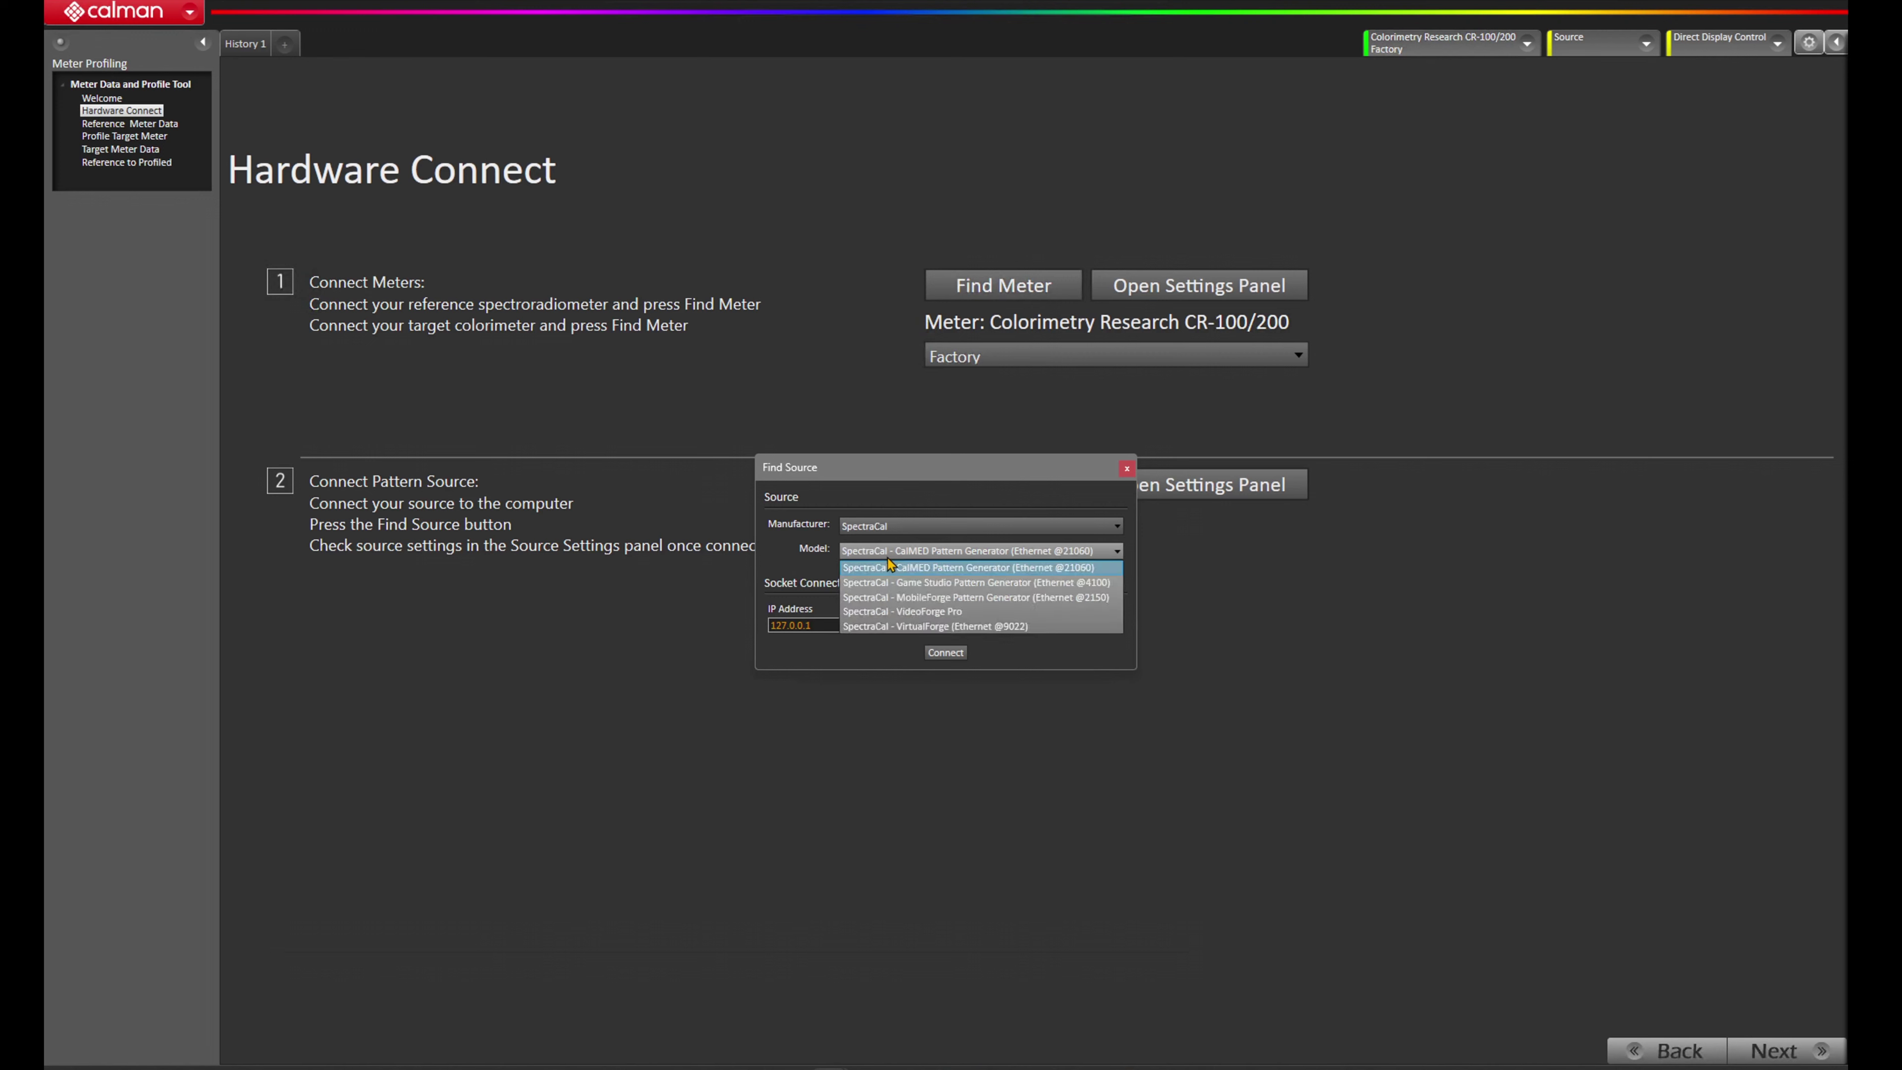
left_click(882, 628)
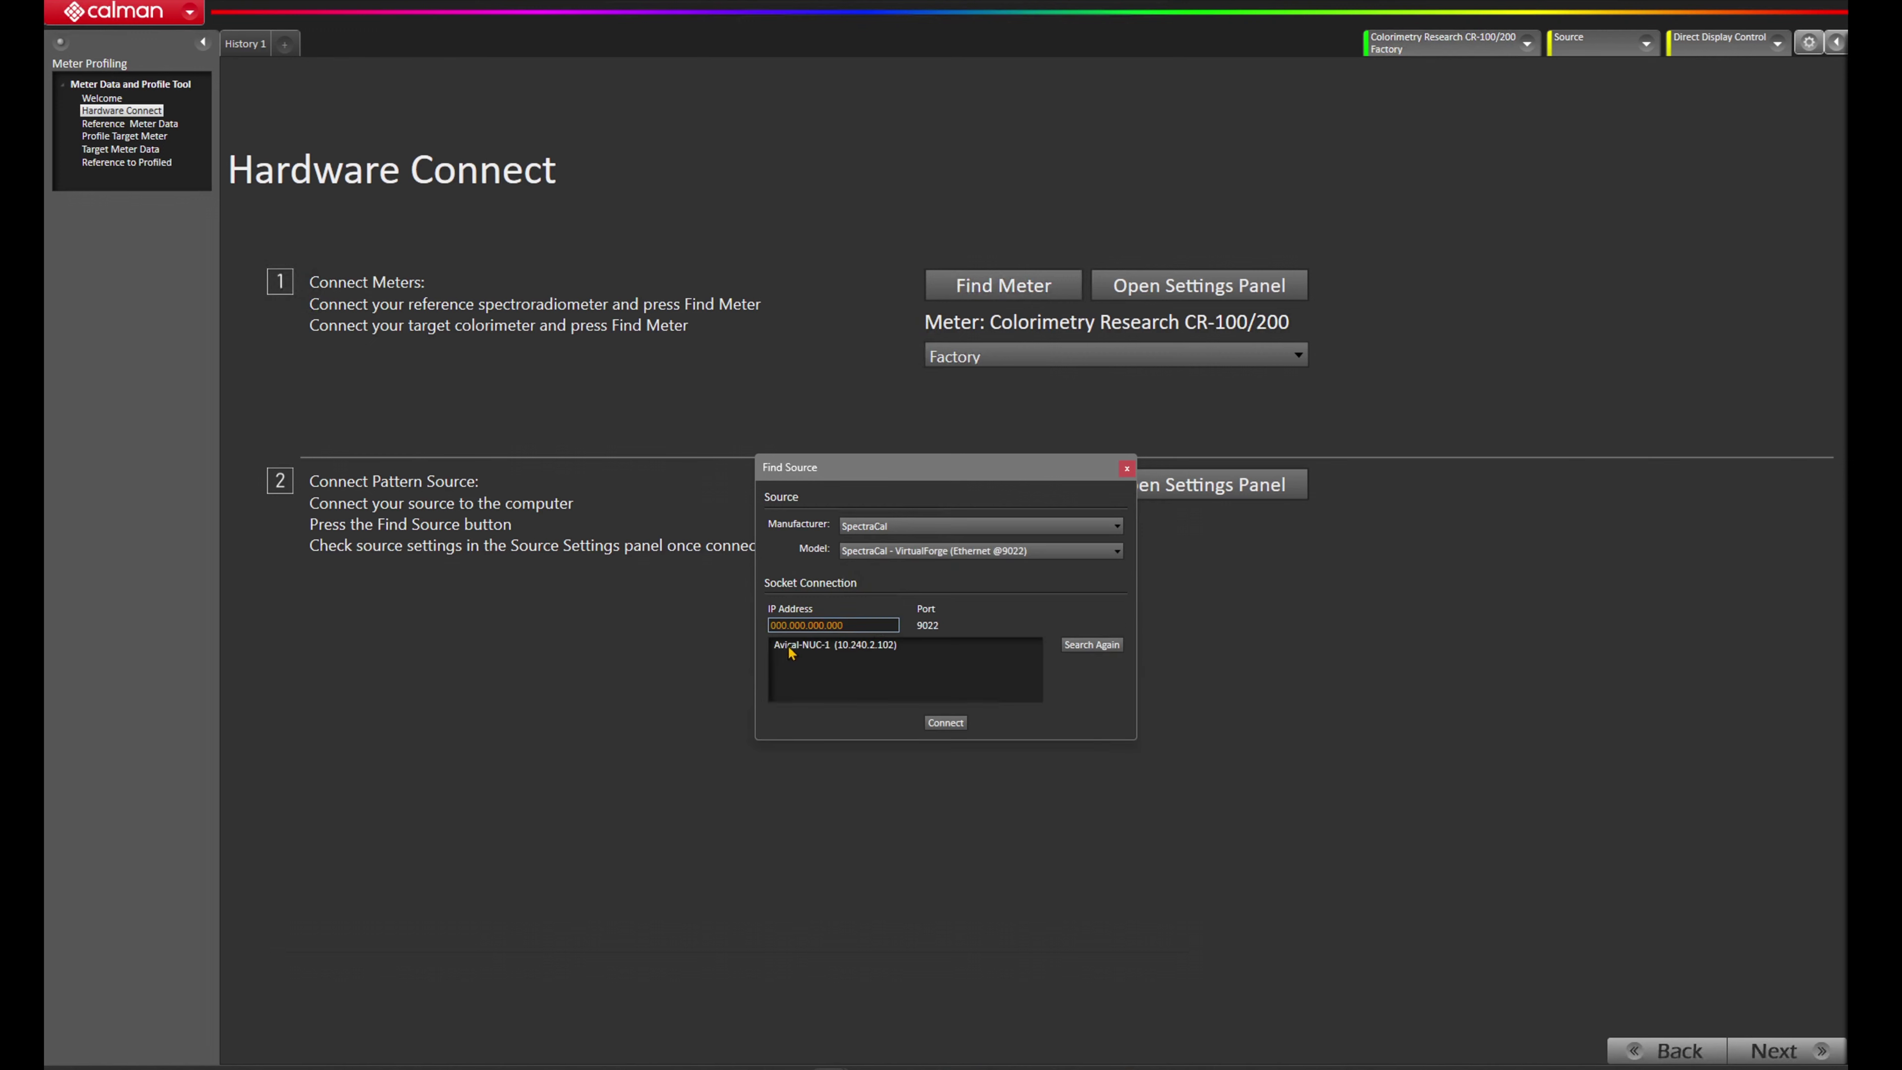
left_click(945, 724)
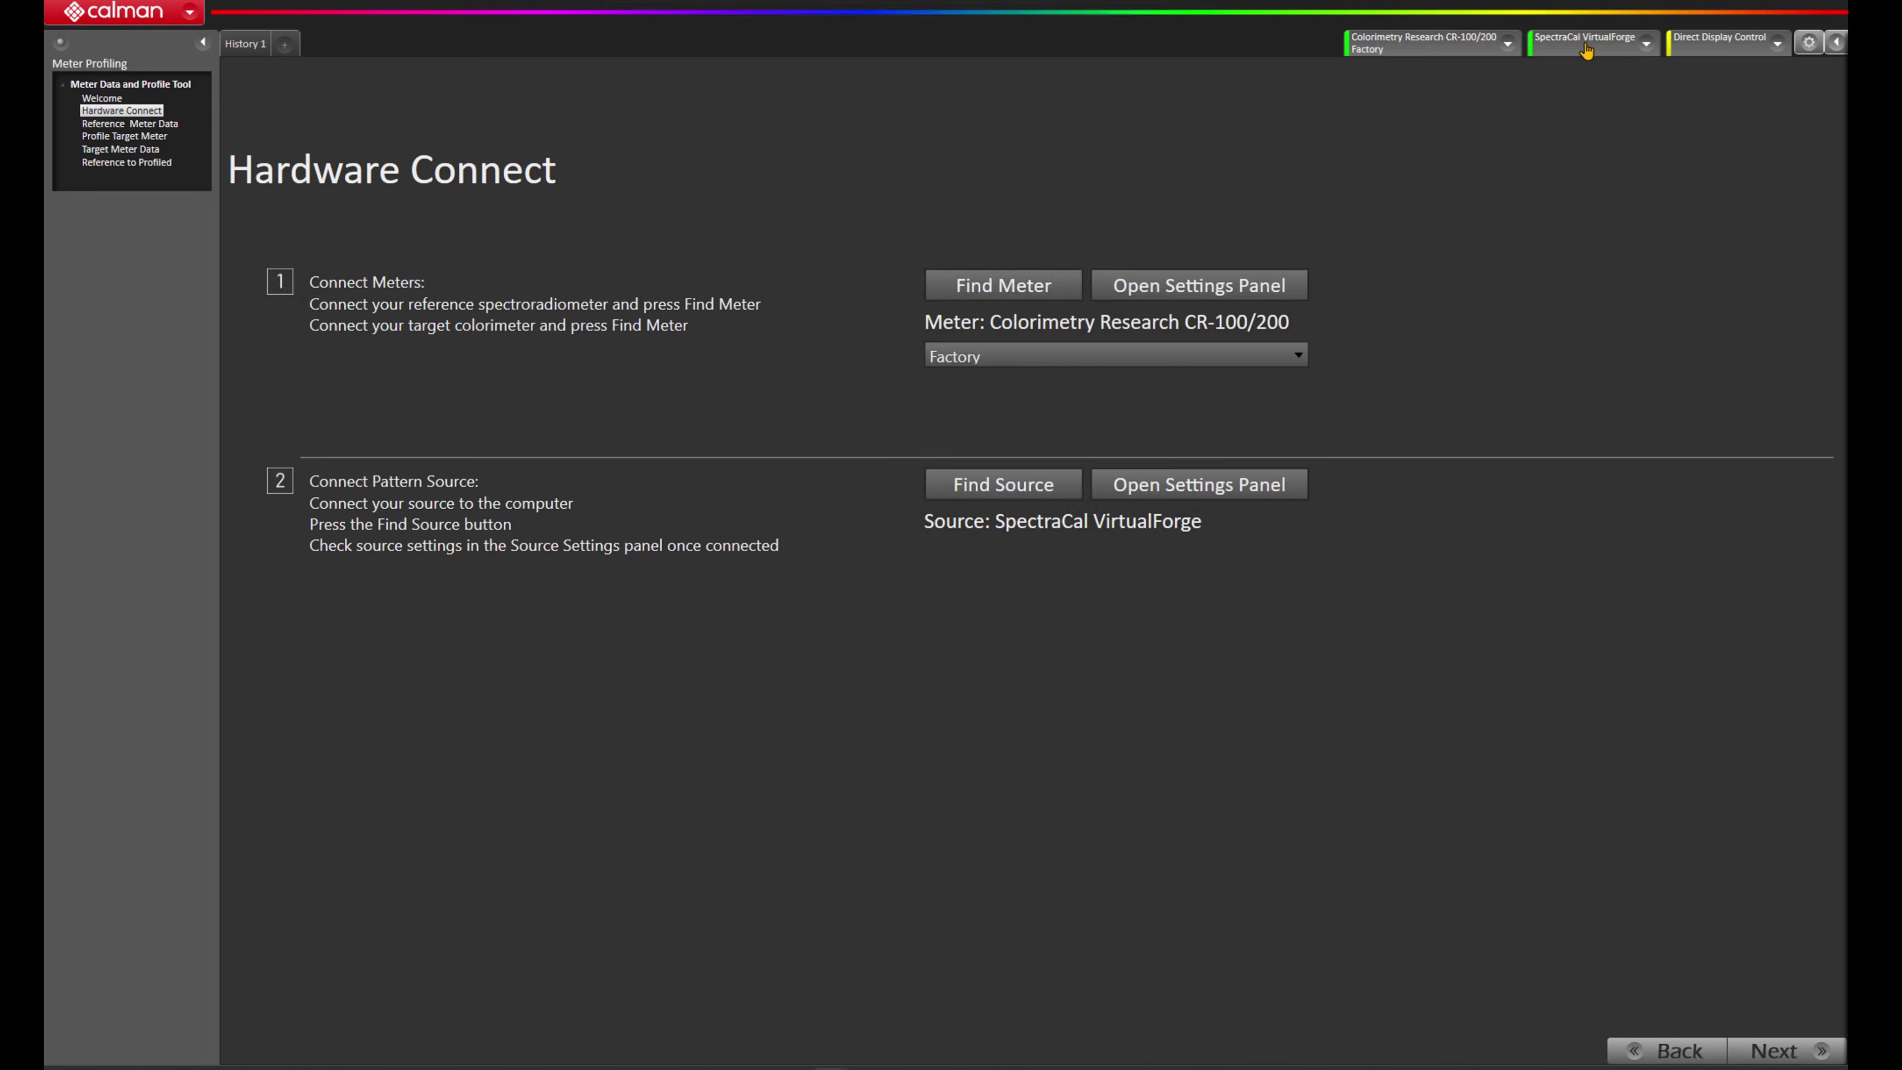
left_click(1769, 1048)
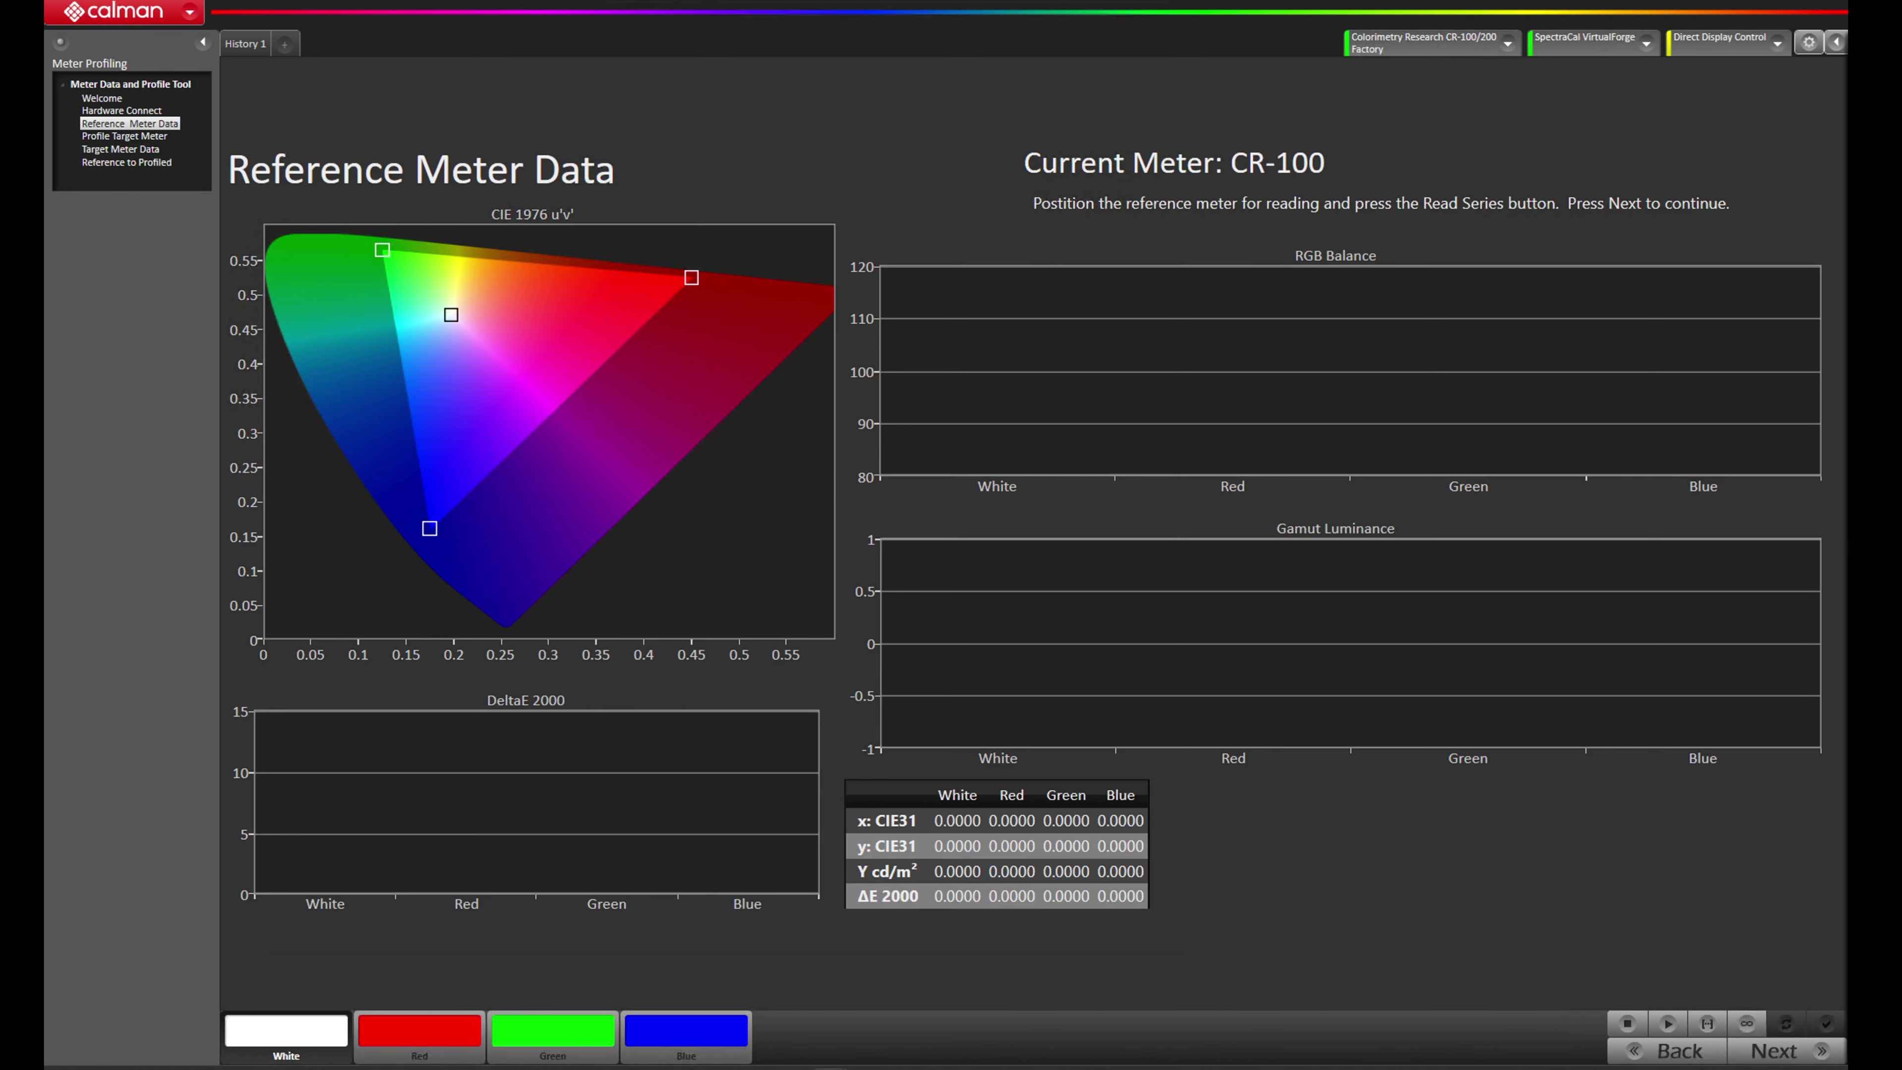
- Bring up the SpectraCal VirtualForge pattern generator's settings
left_click(1607, 49)
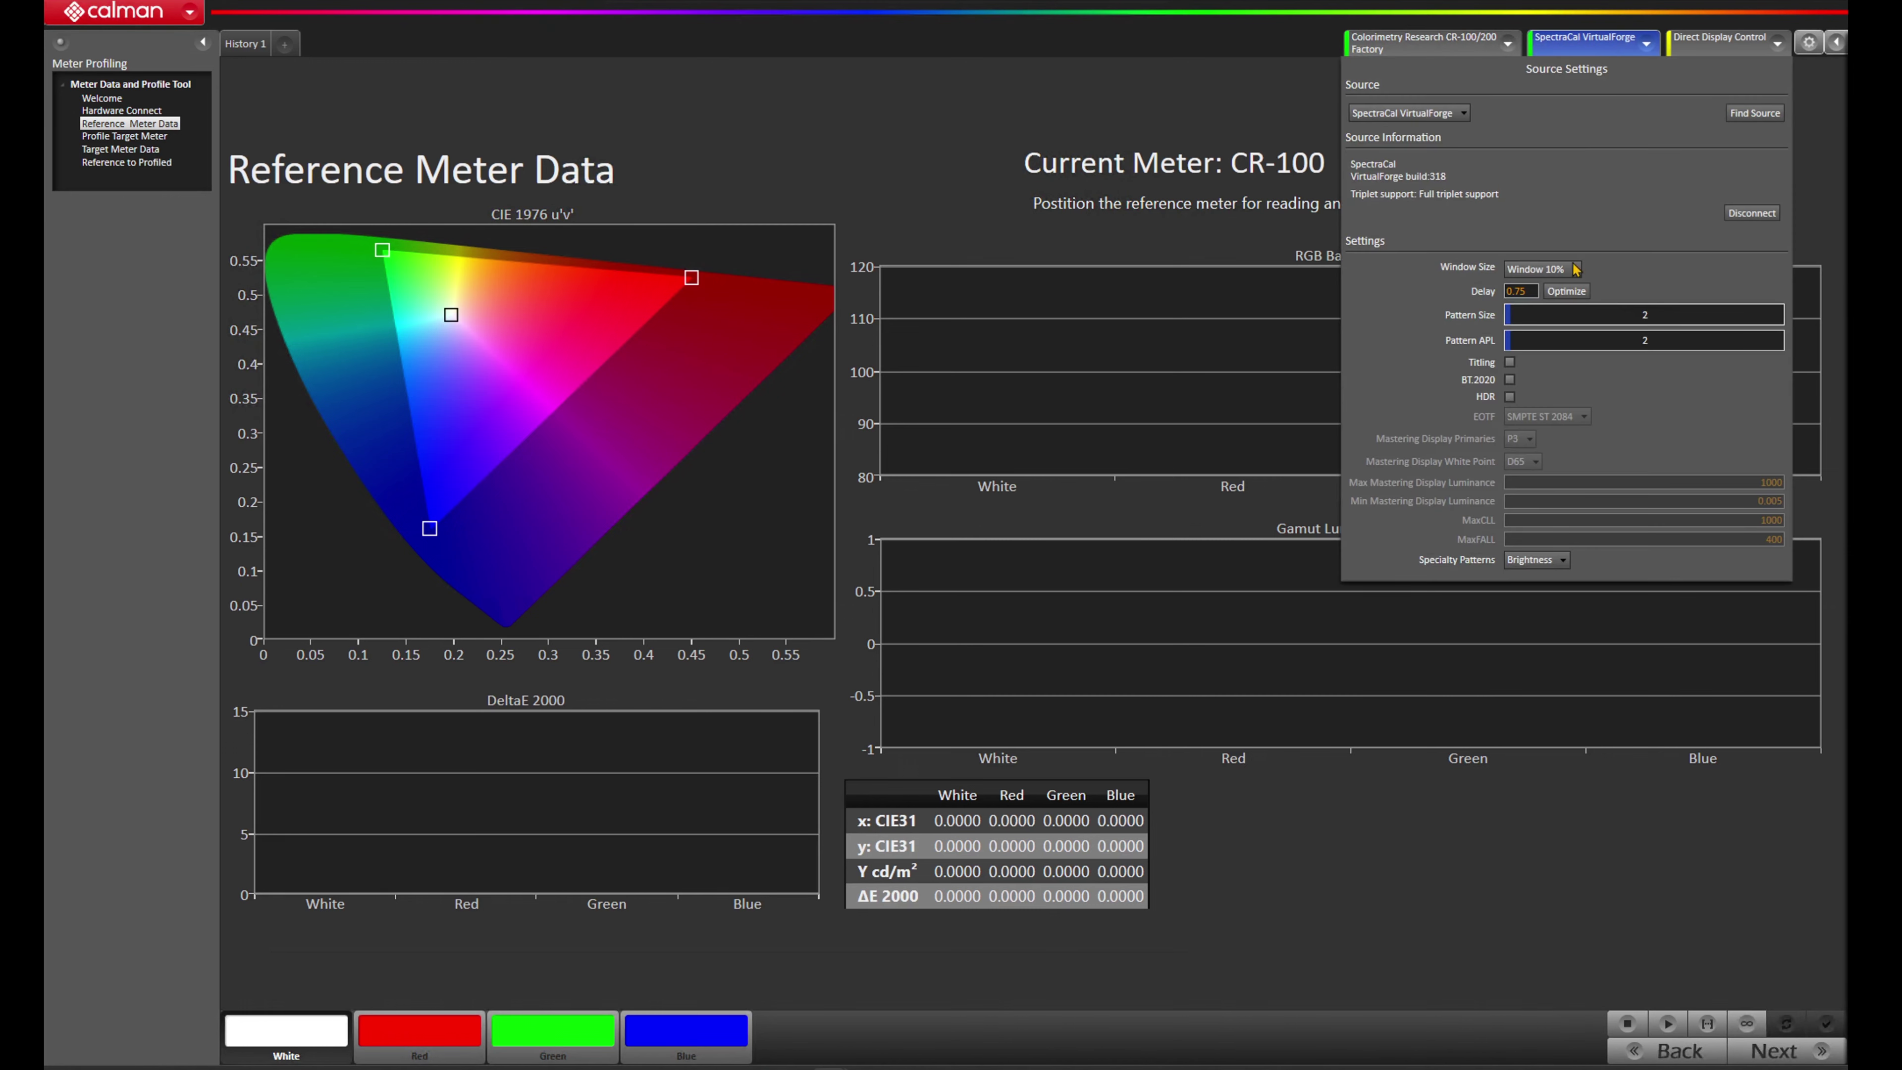
- Show the VirtualForge Specialty Patterns list
left_click(1539, 563)
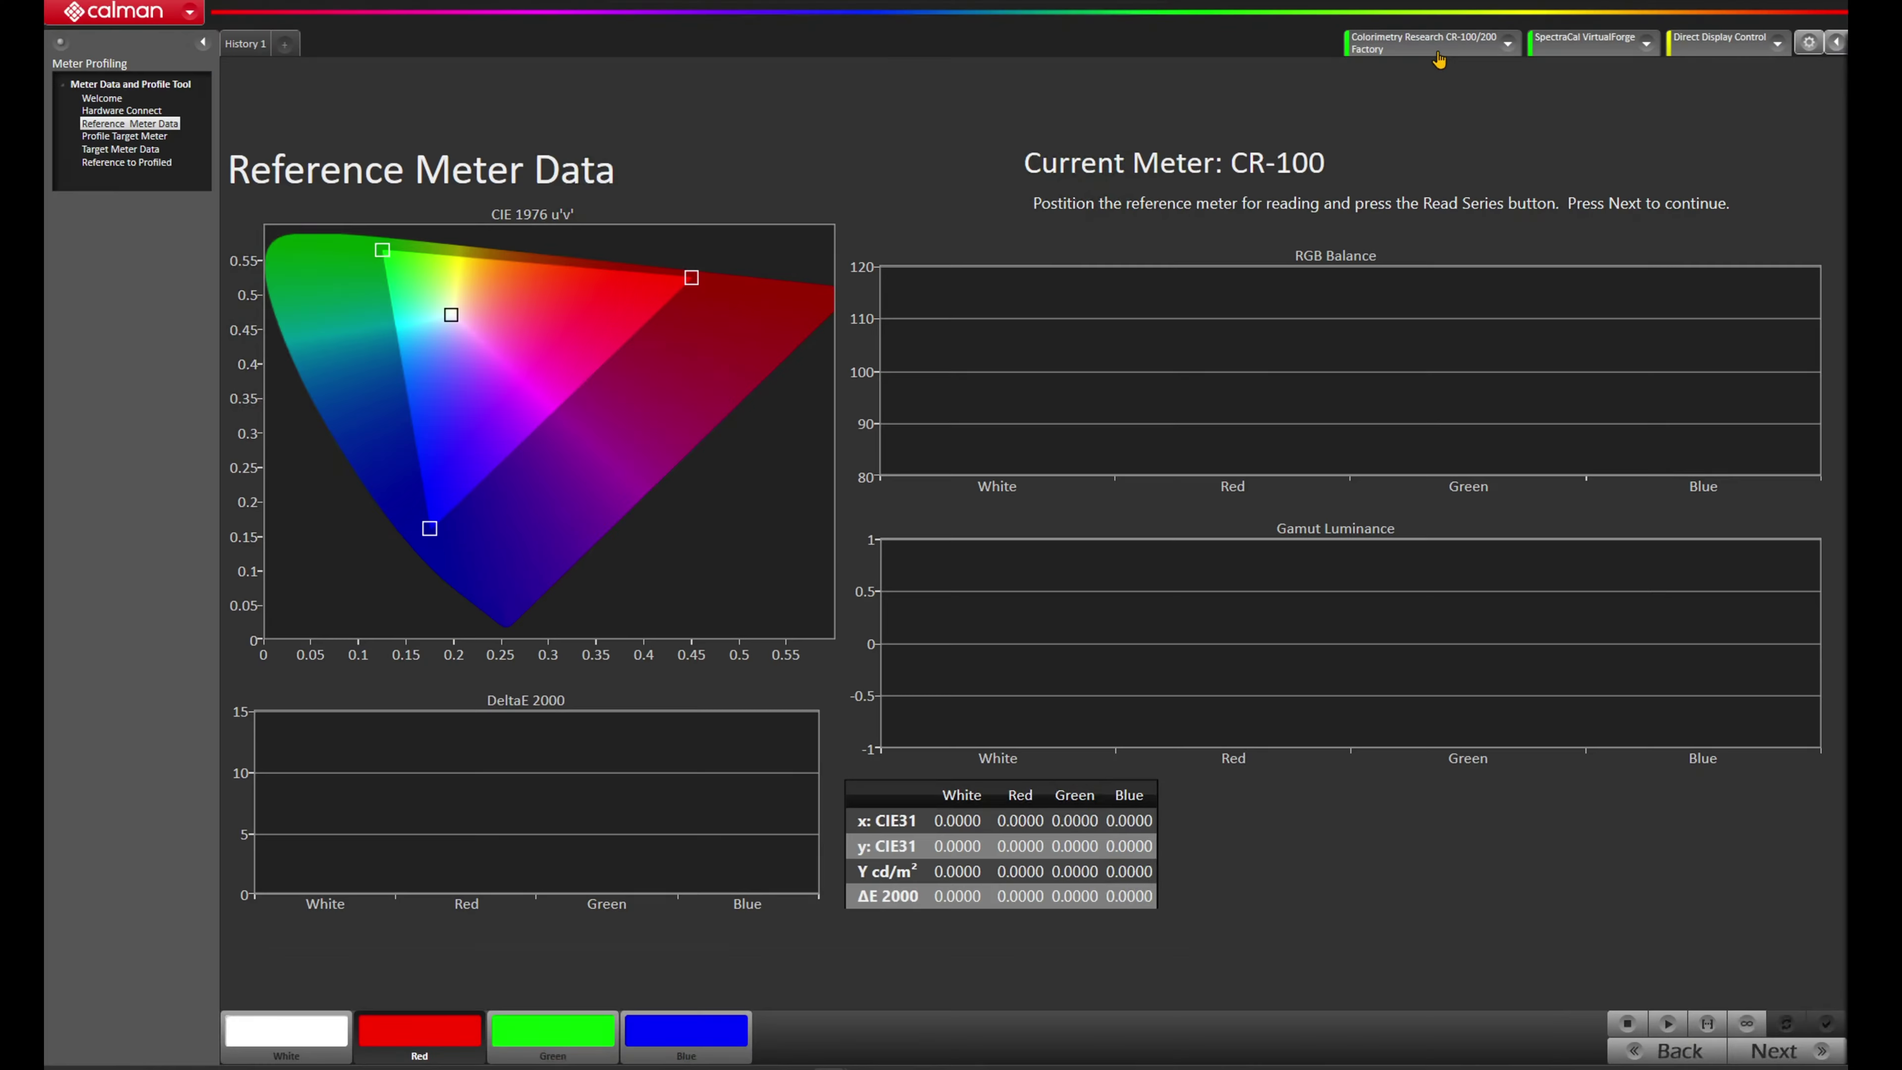
- Make the Colorimetry Research CR-300 the current meter and advance to Create Meter Profile
left_click(1438, 45)
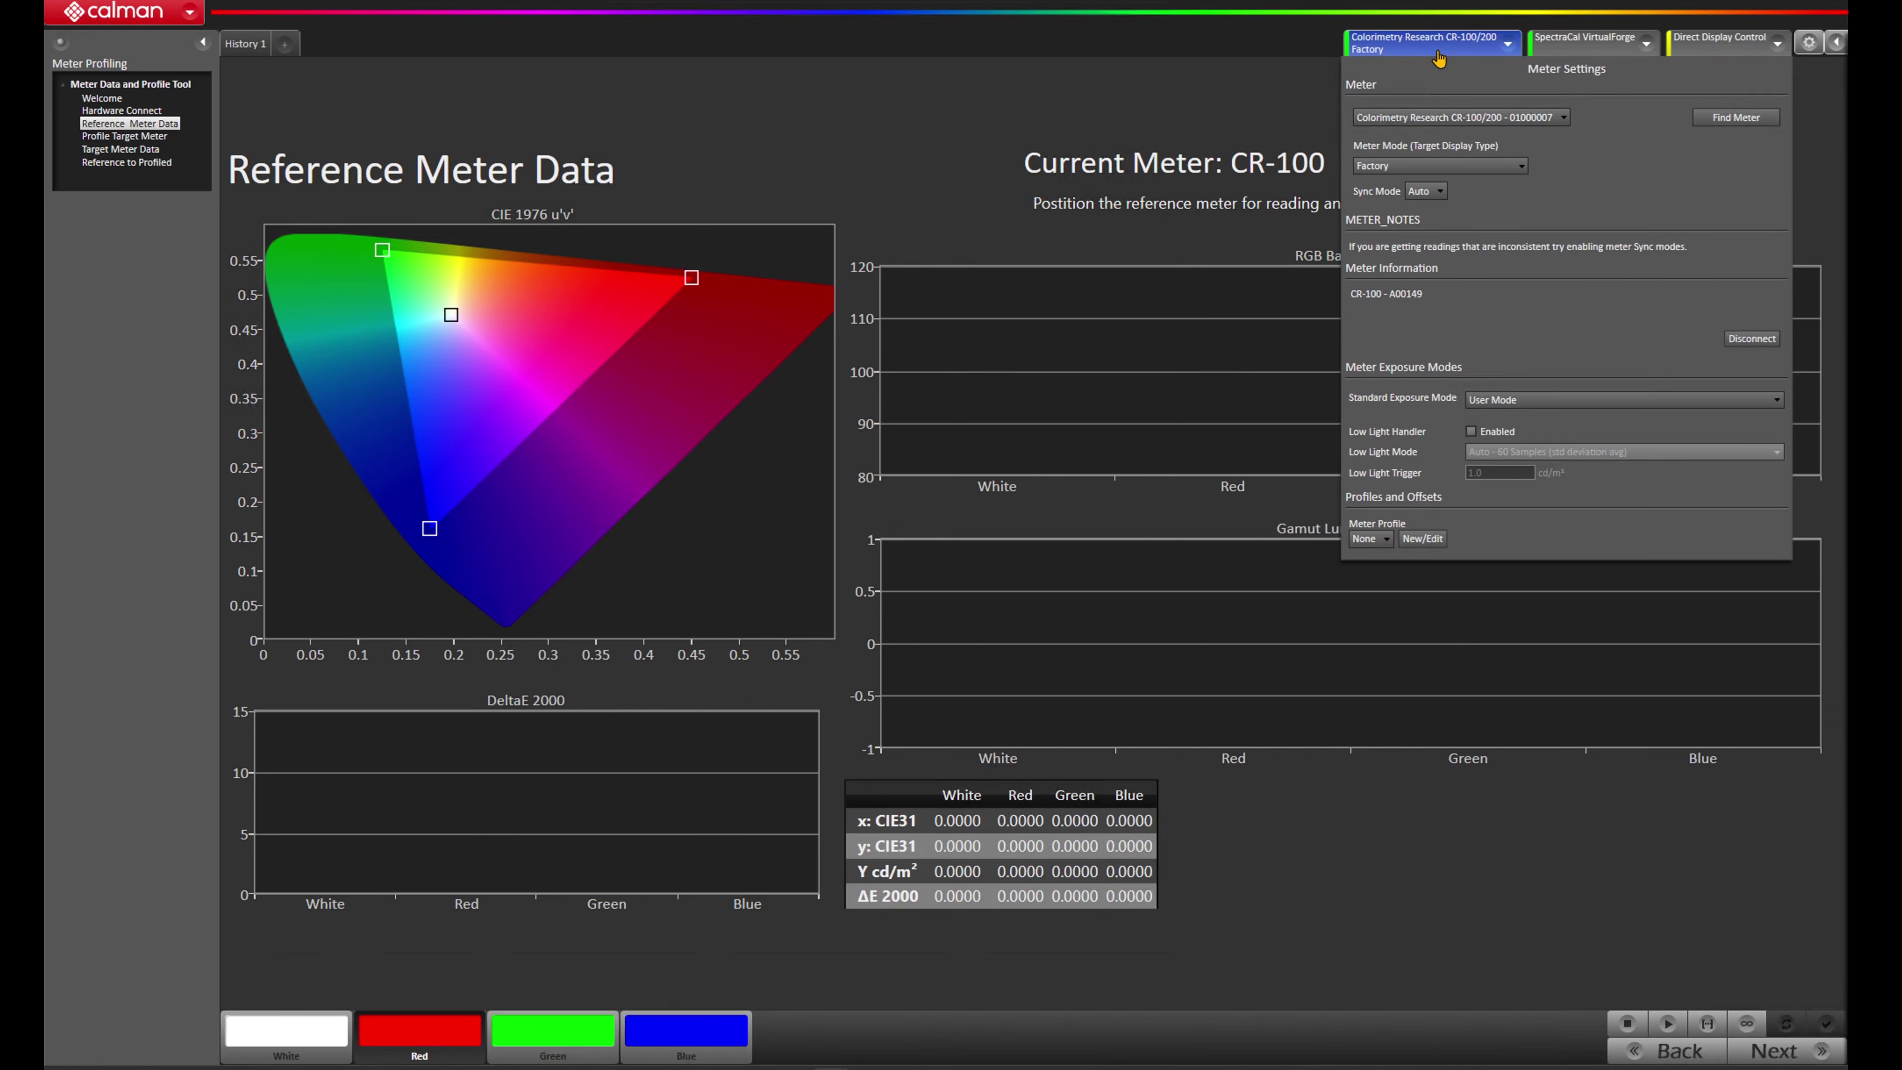
left_click(1468, 118)
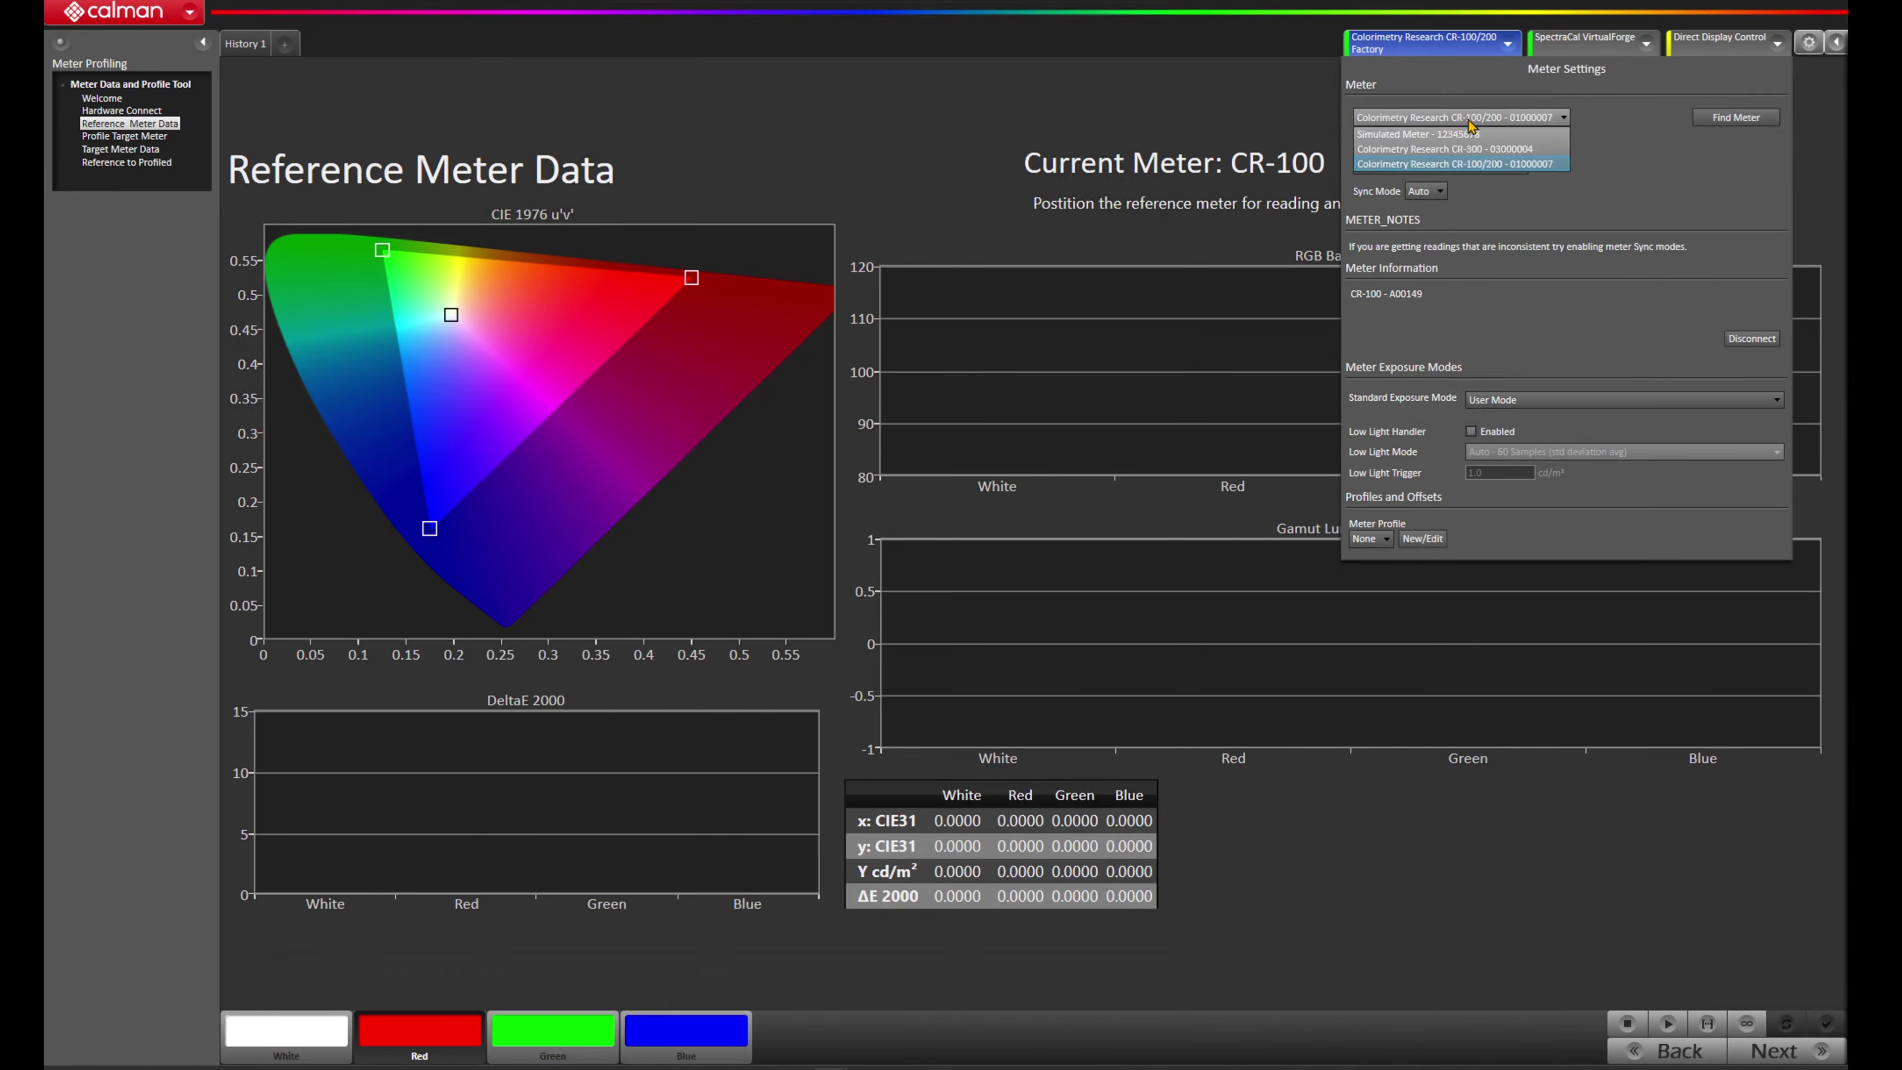
left_click(1466, 148)
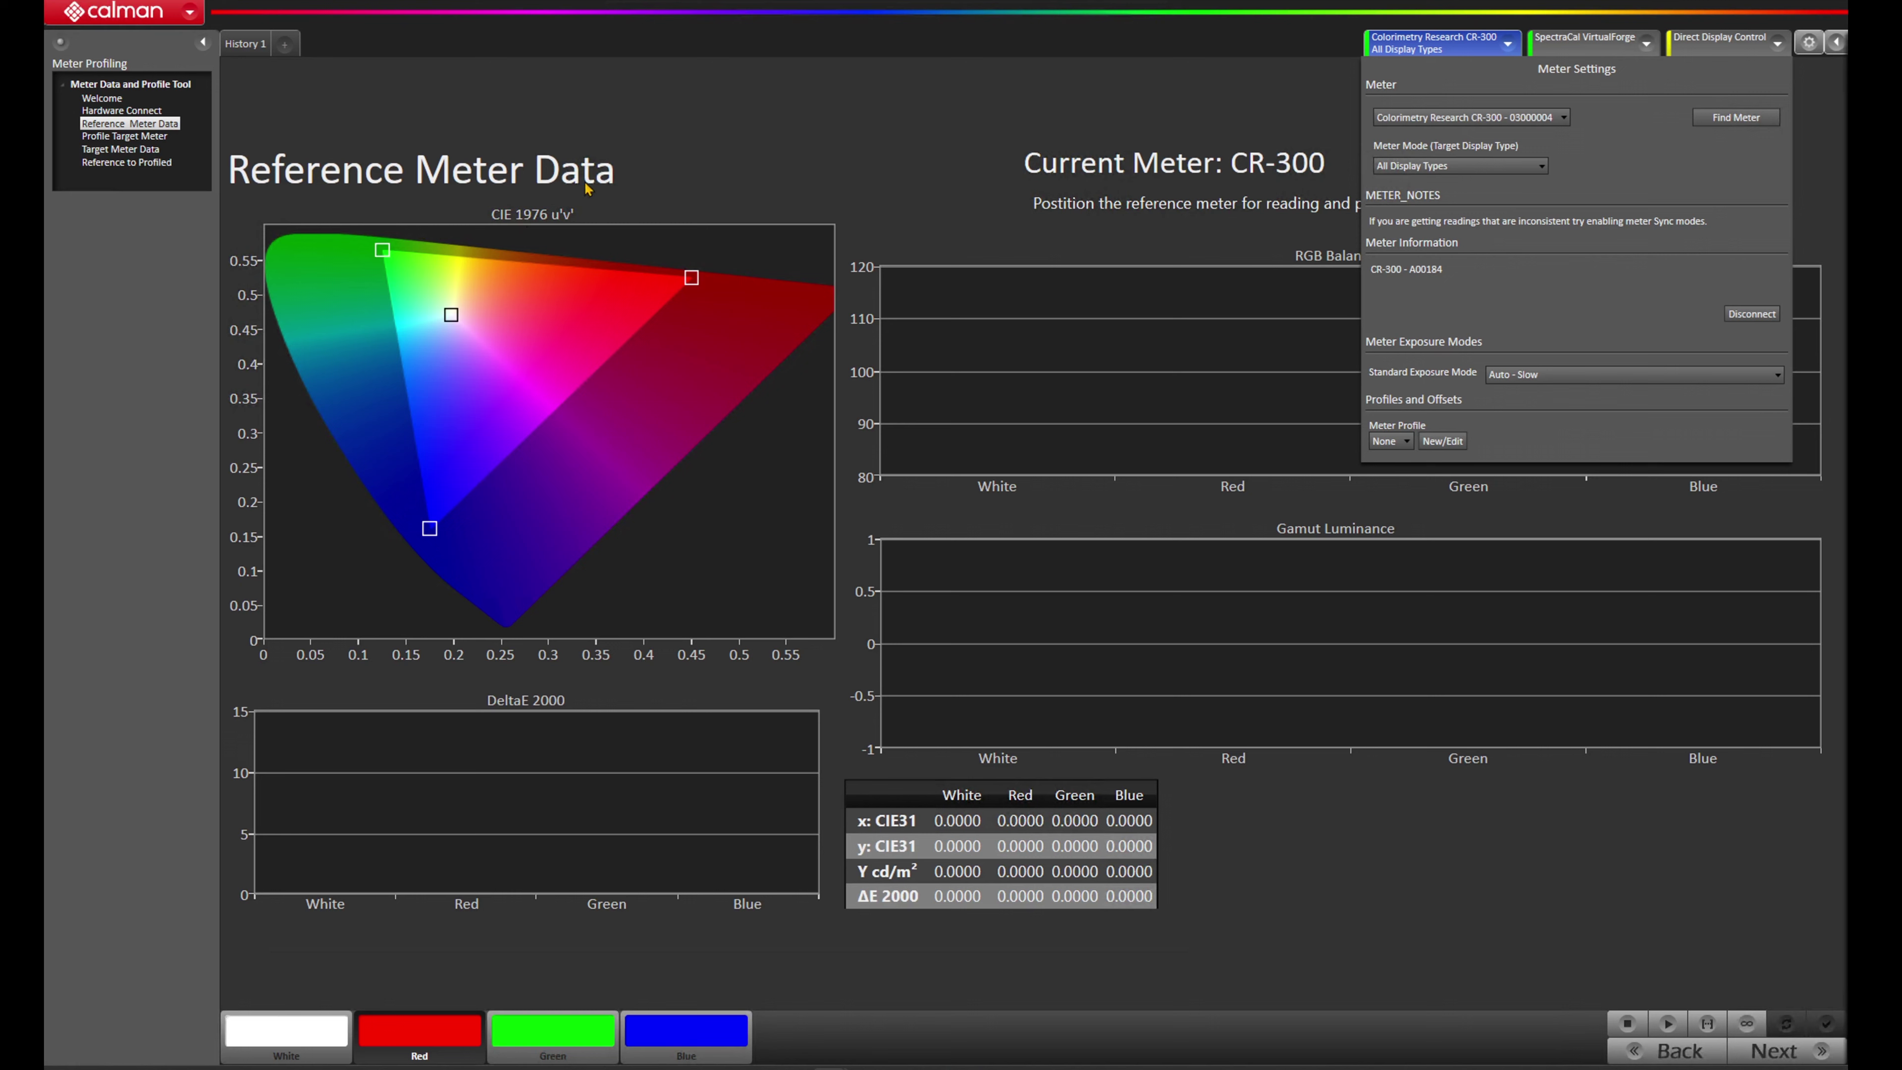
left_click(1555, 831)
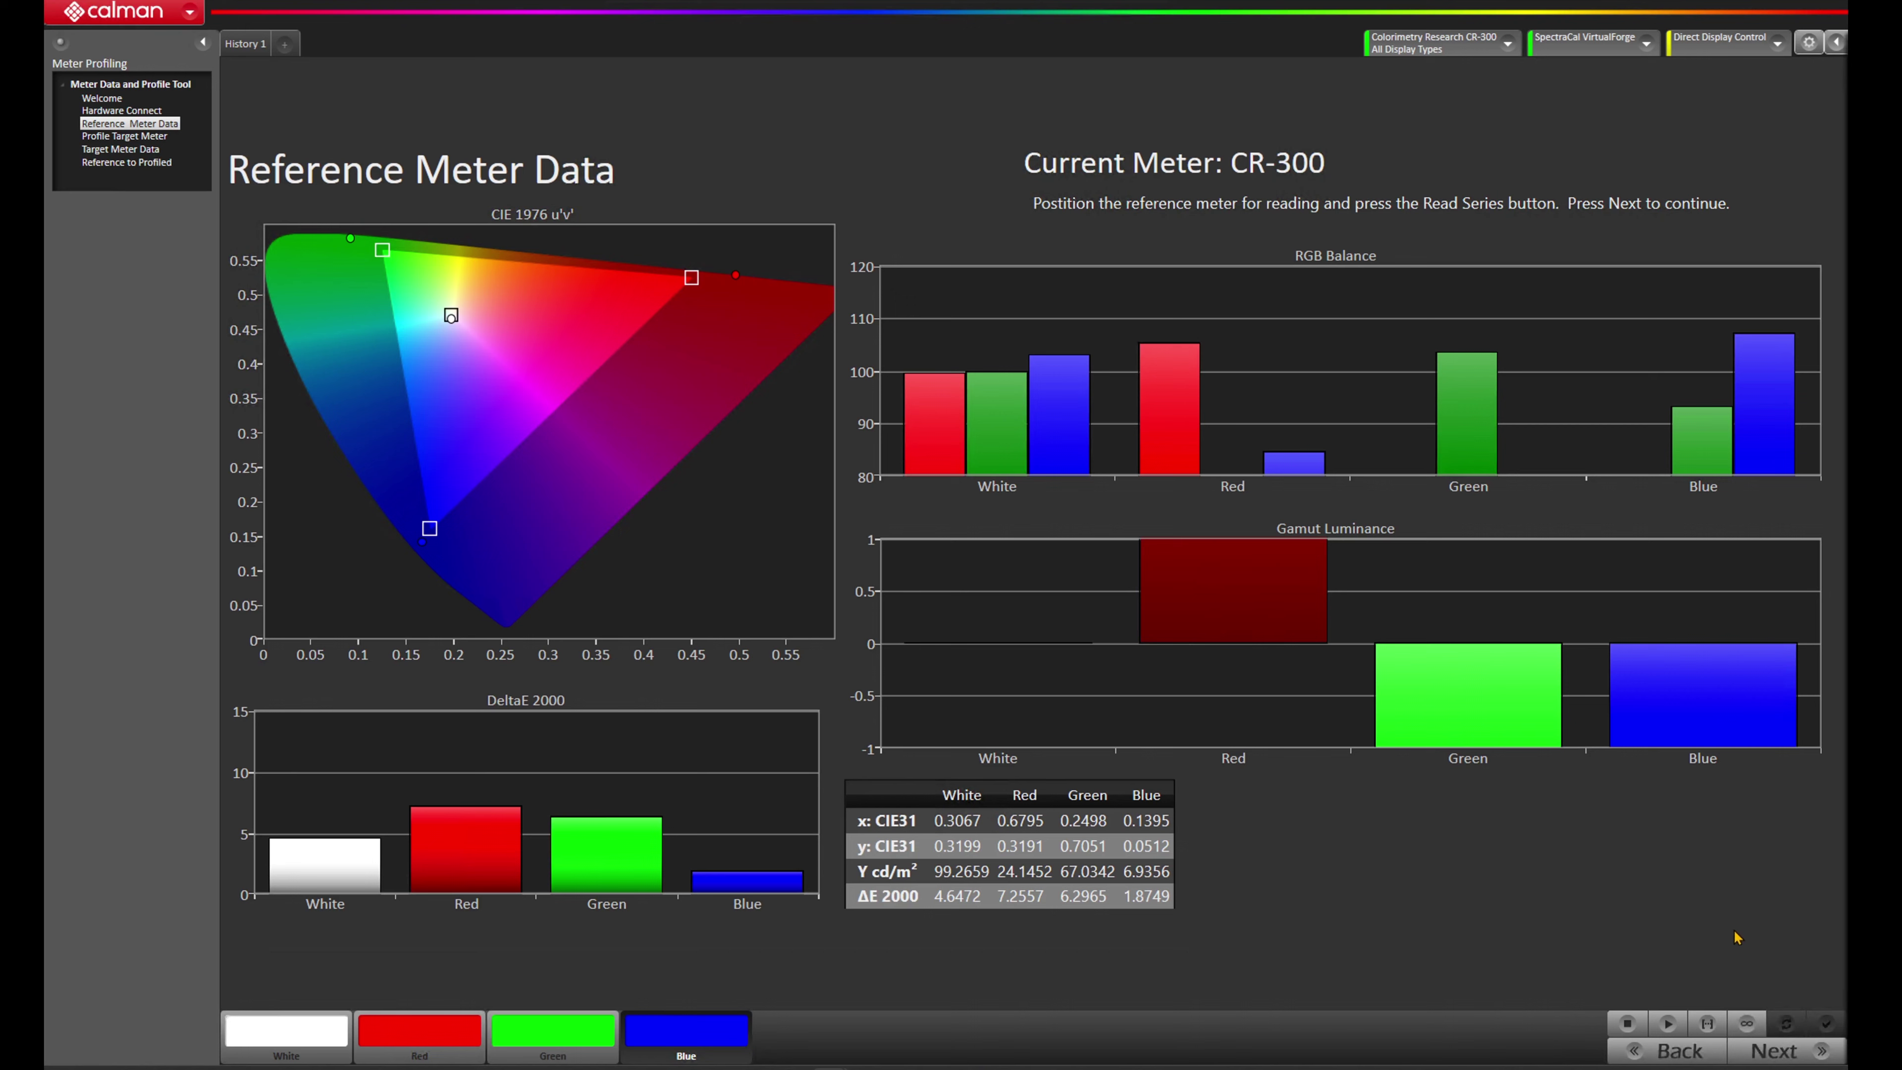
left_click(1776, 1049)
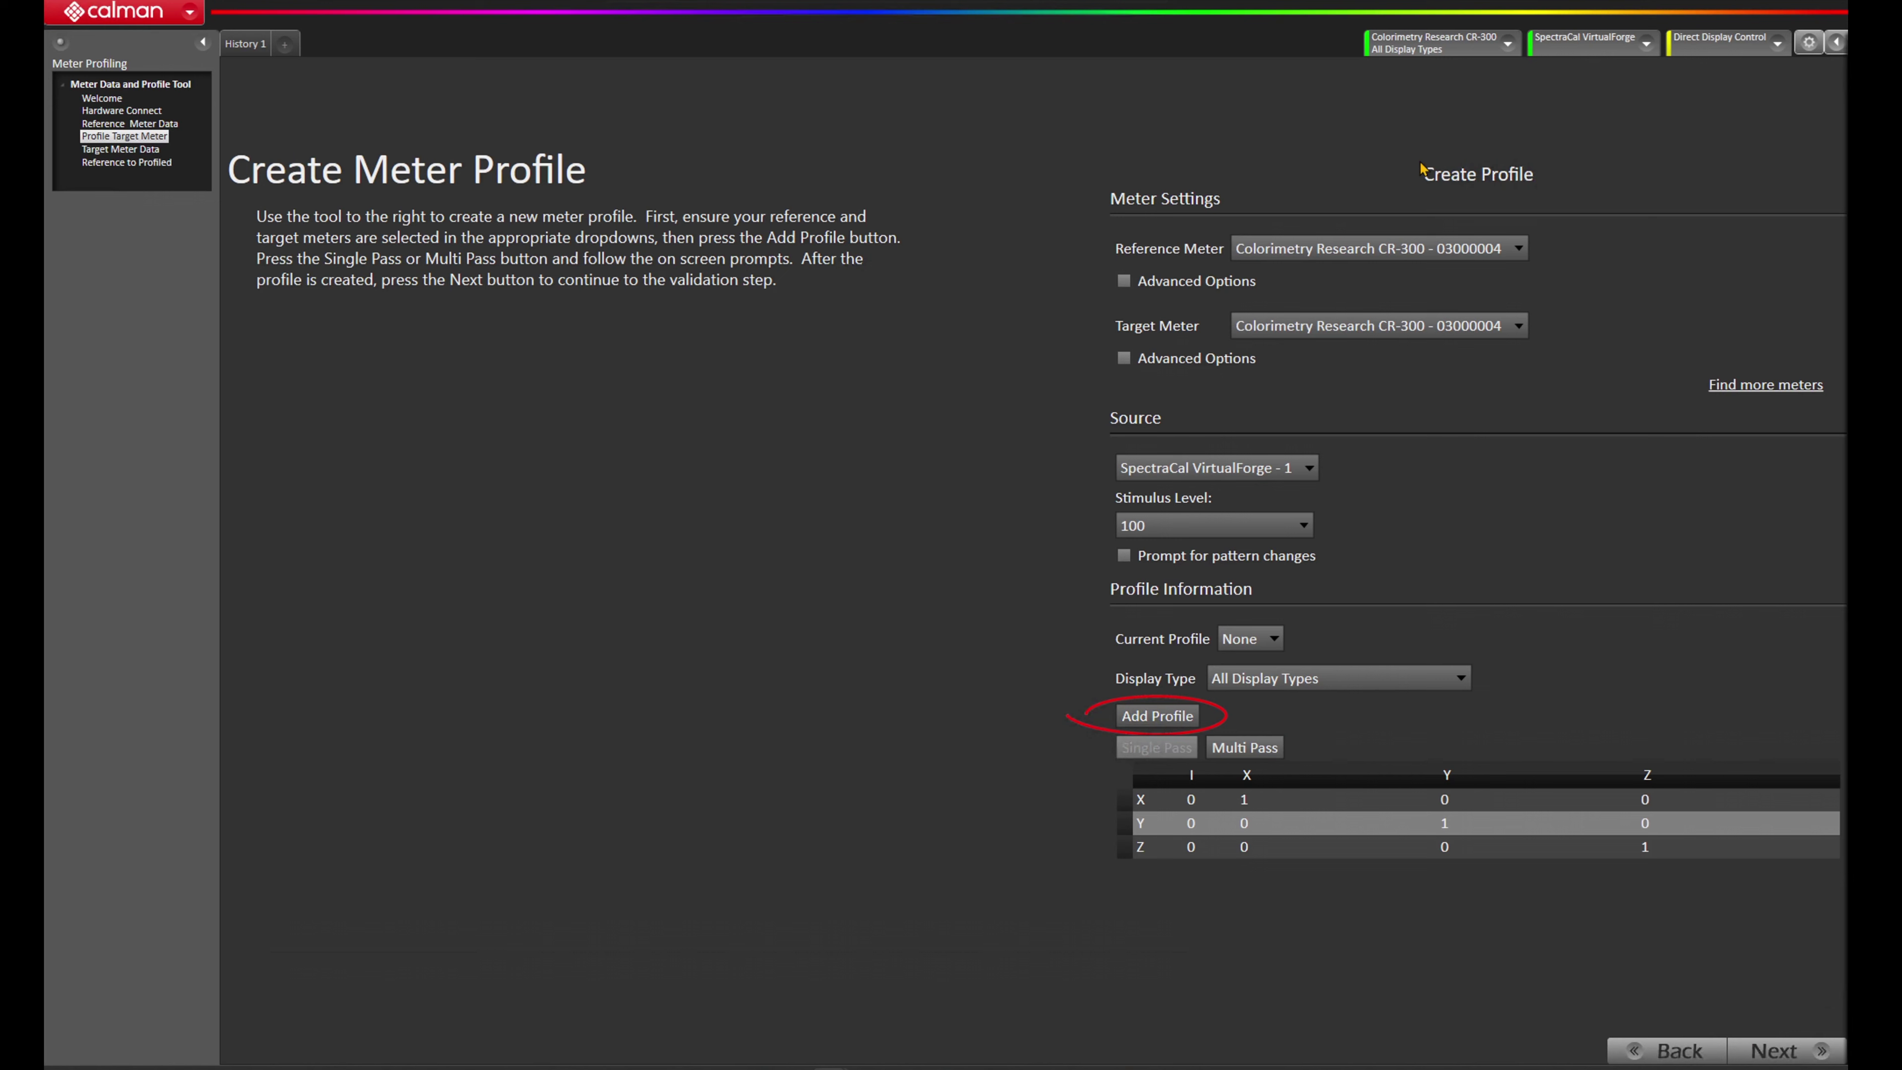
- Enable Advanced Options for the CR-300 reference meter, with Low Light Handler at Auto - Slow
left_click(1419, 50)
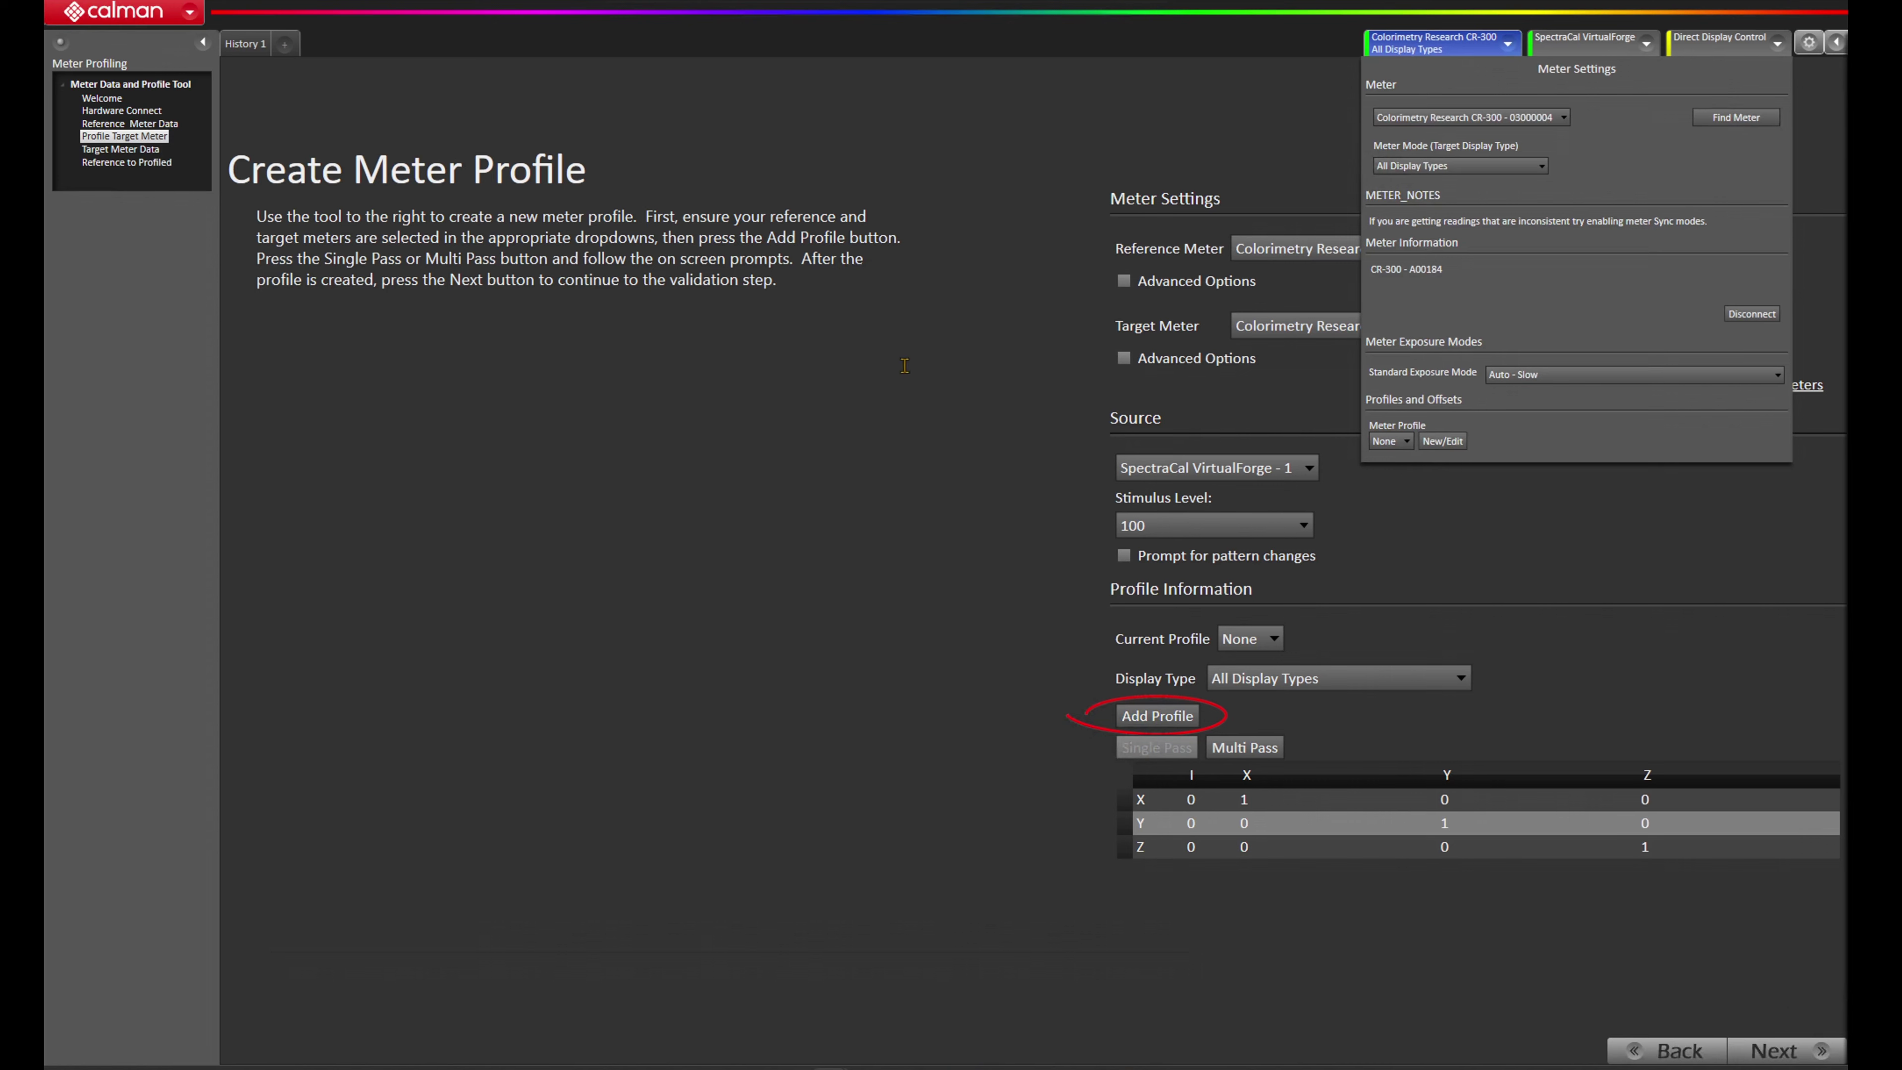
left_click(1143, 82)
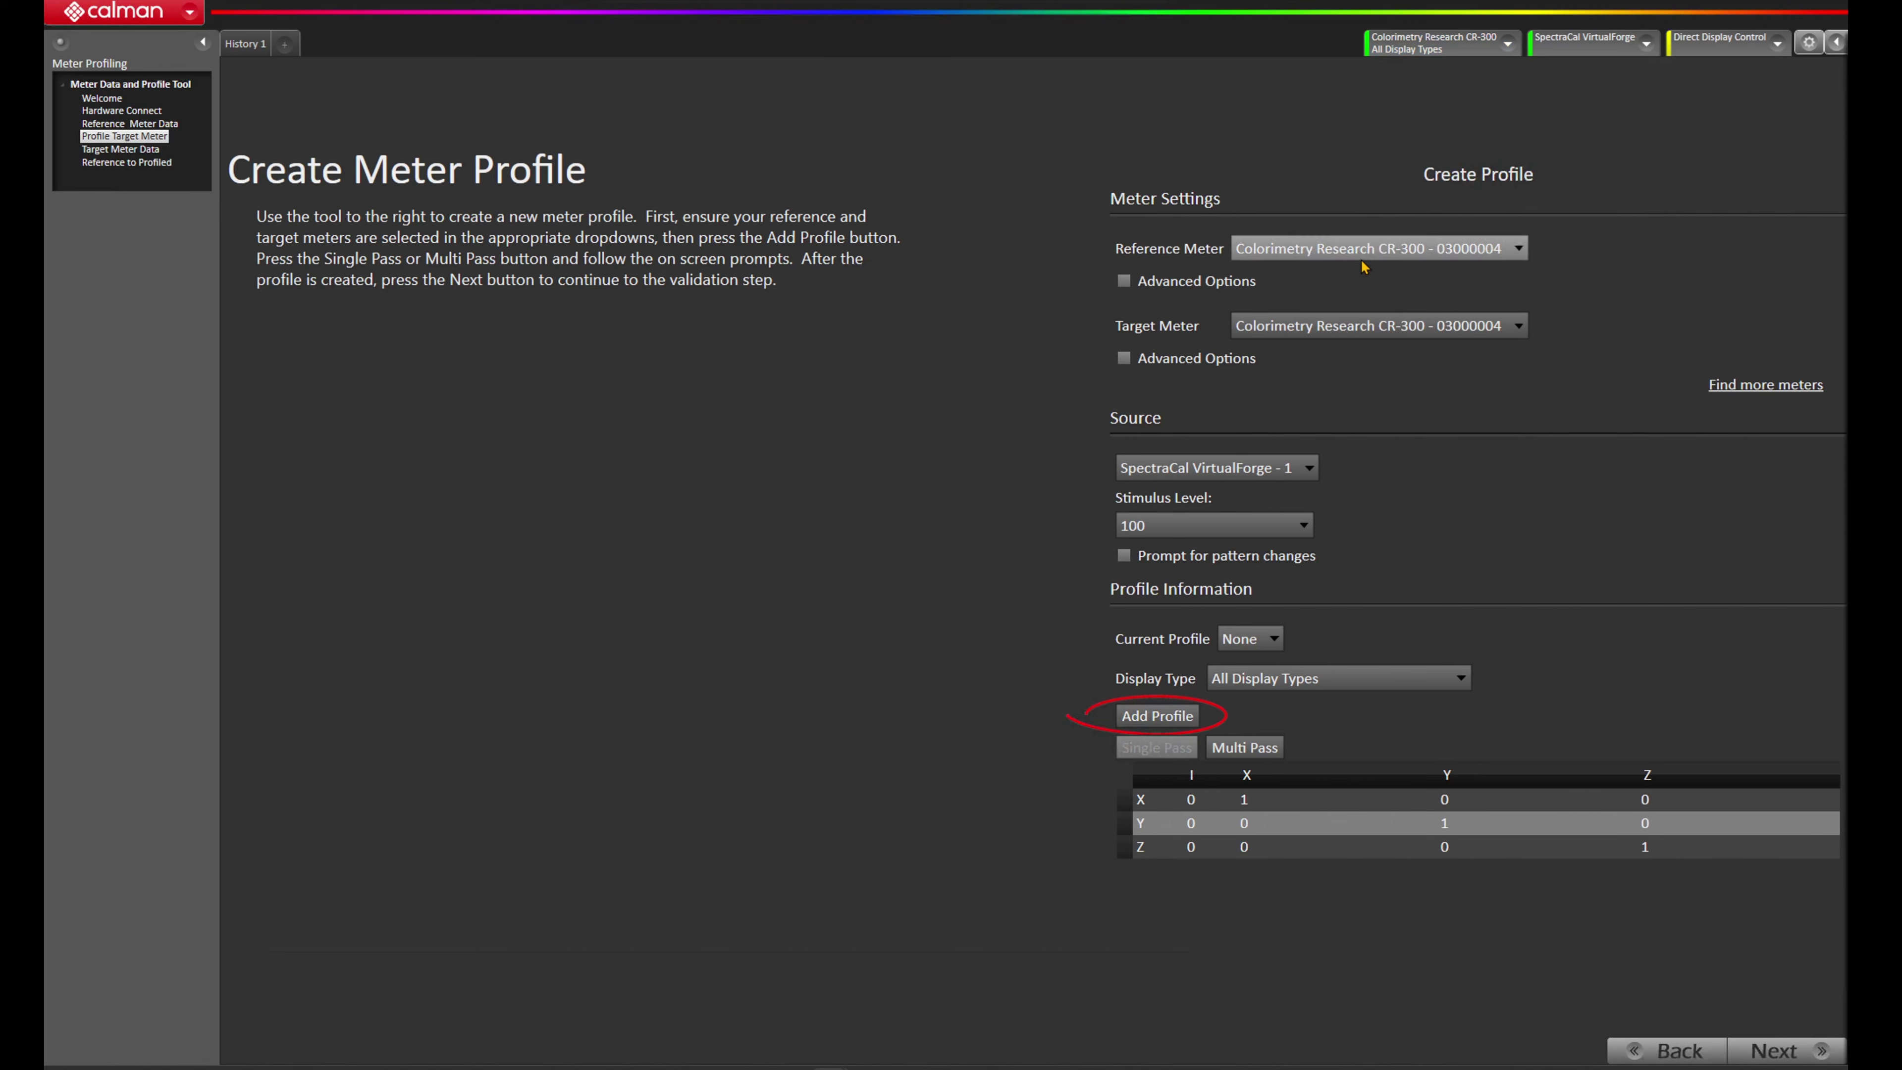
left_click(1124, 283)
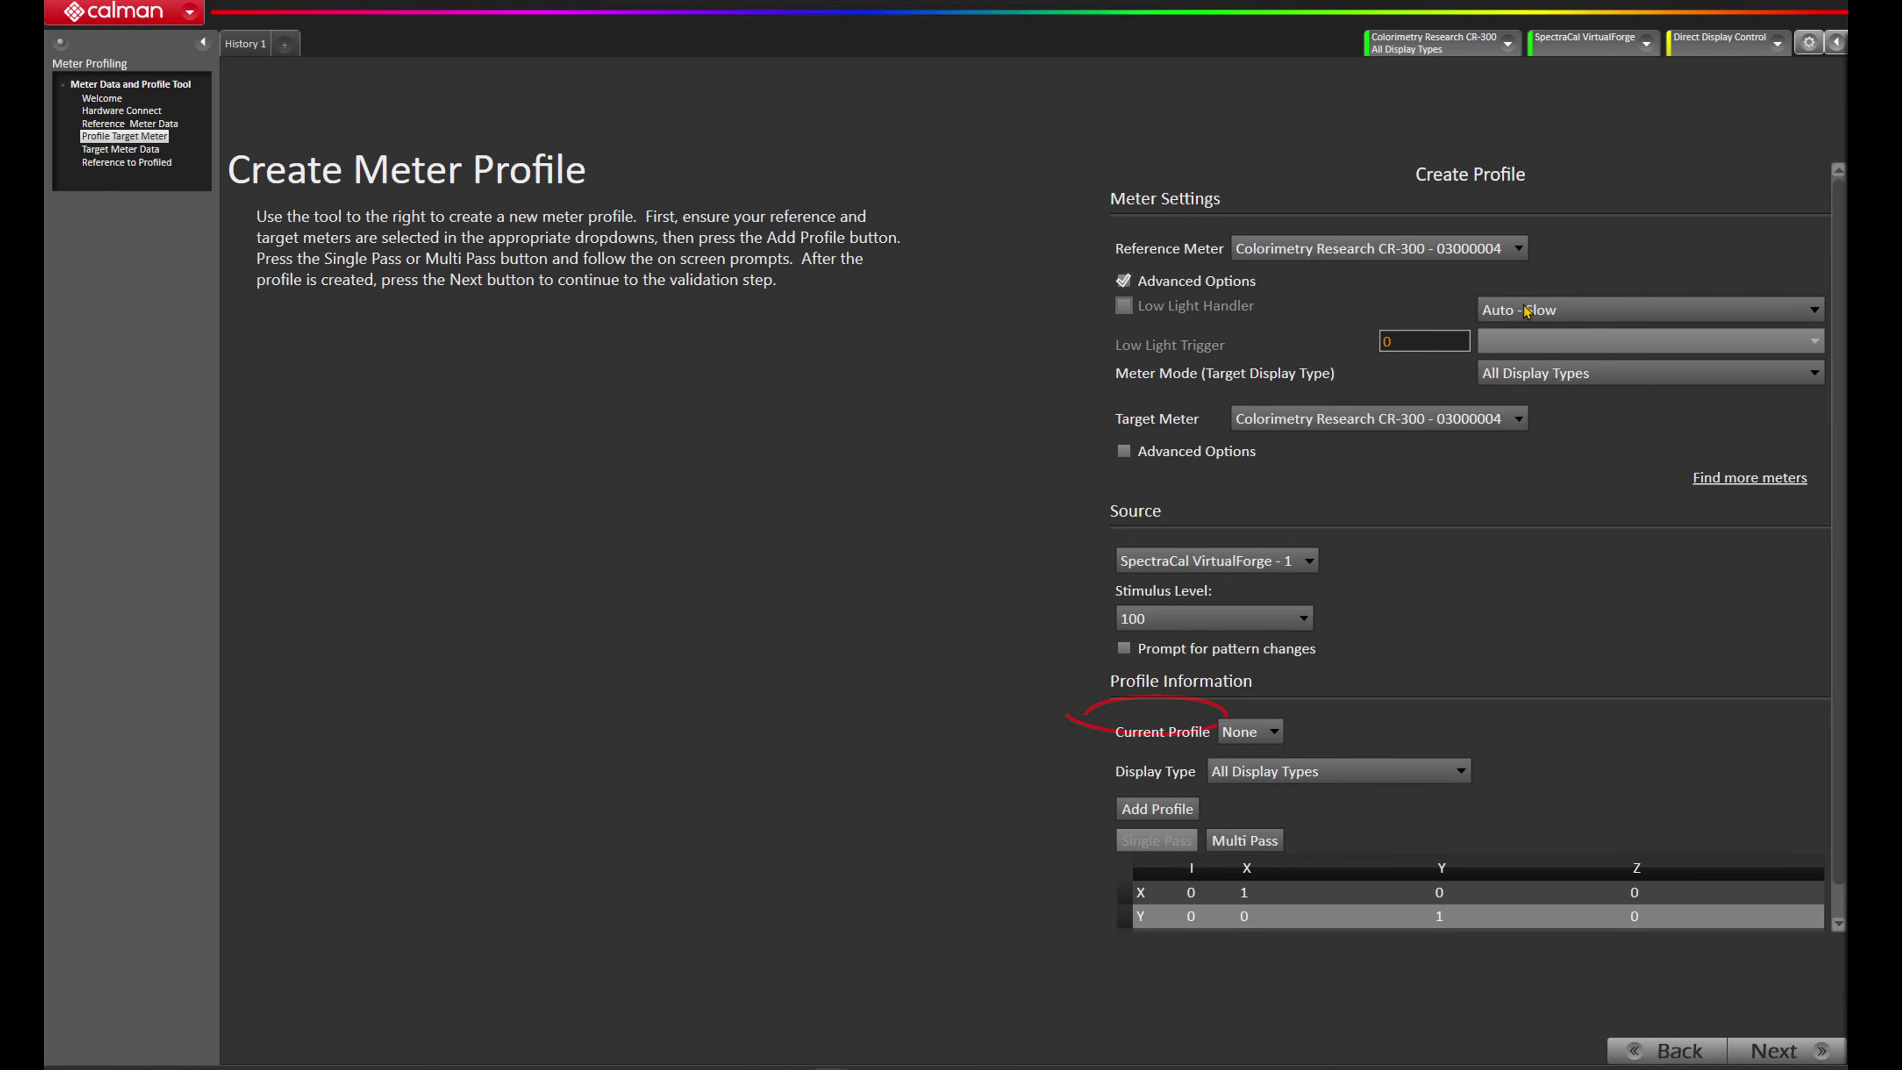
left_click(1578, 310)
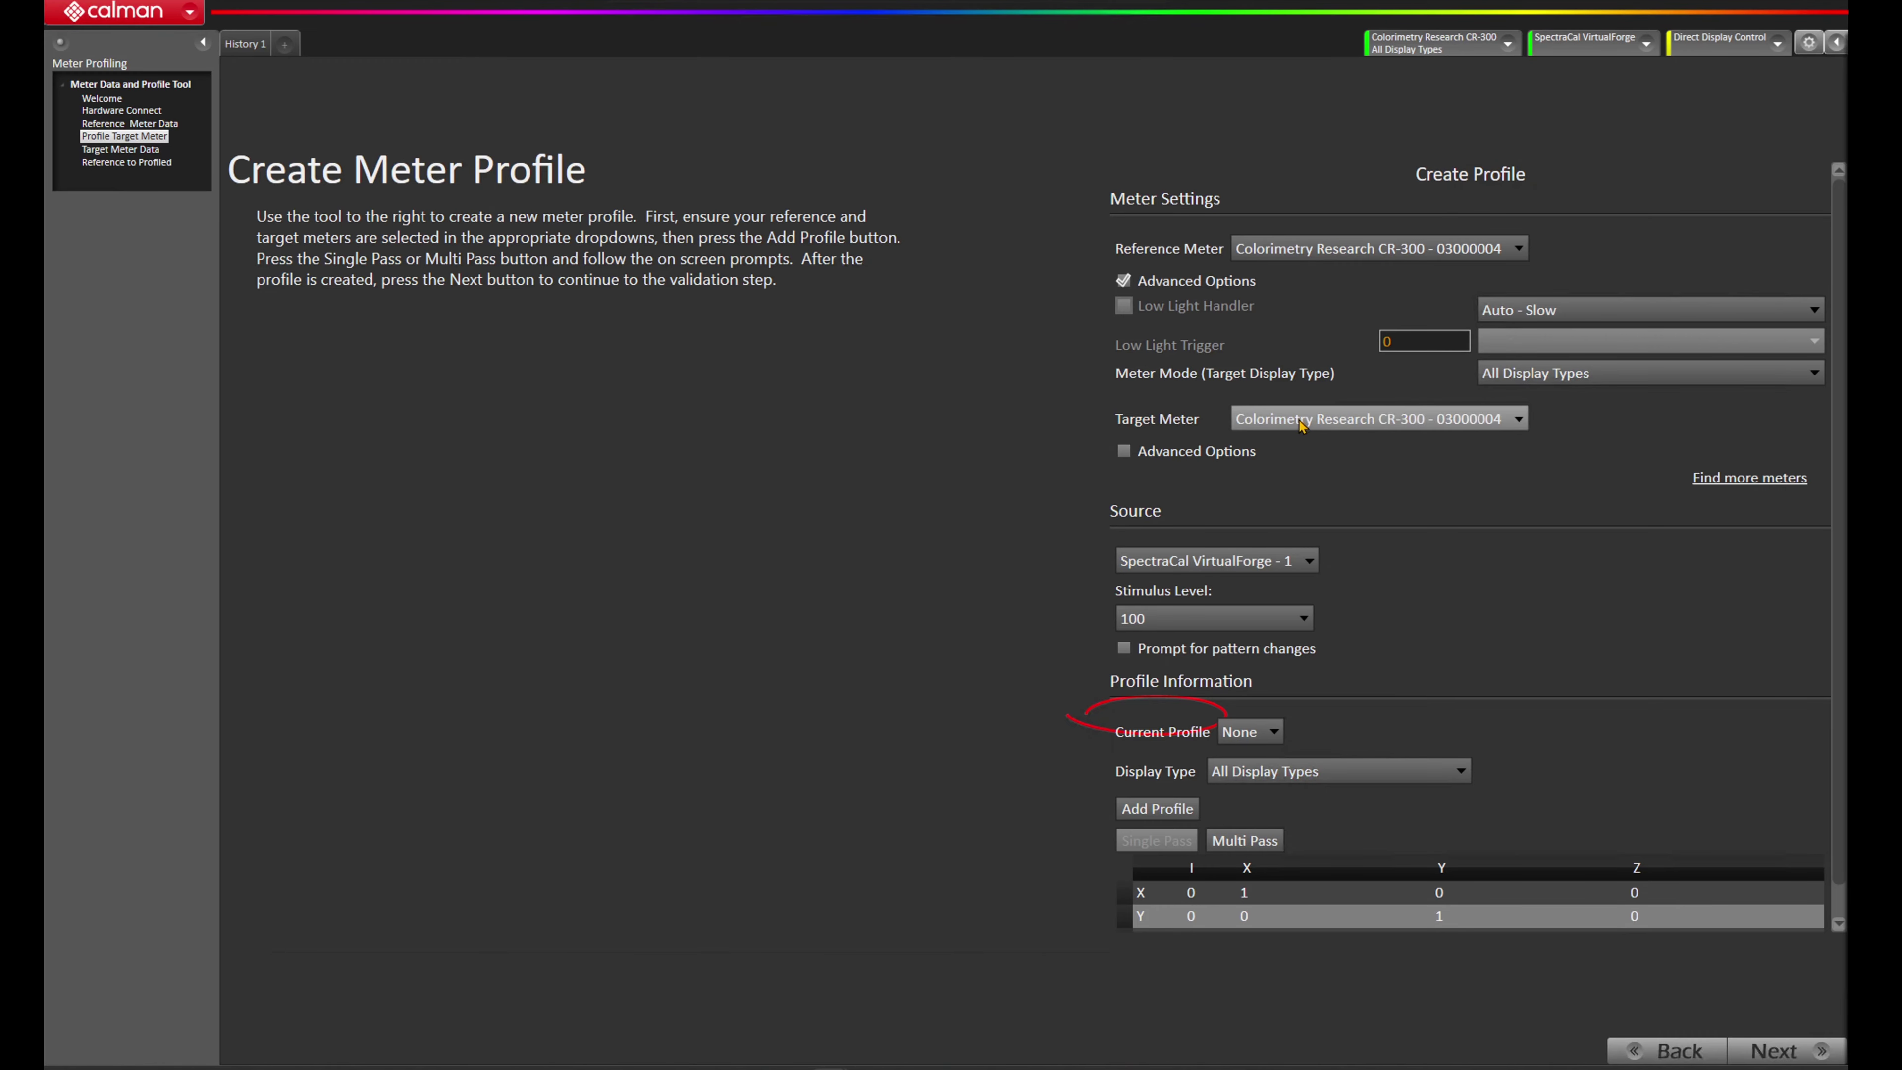
- Set the CR-100/200 as target meter with Advanced Options in User Mode and 60-sample averaging
left_click(1301, 425)
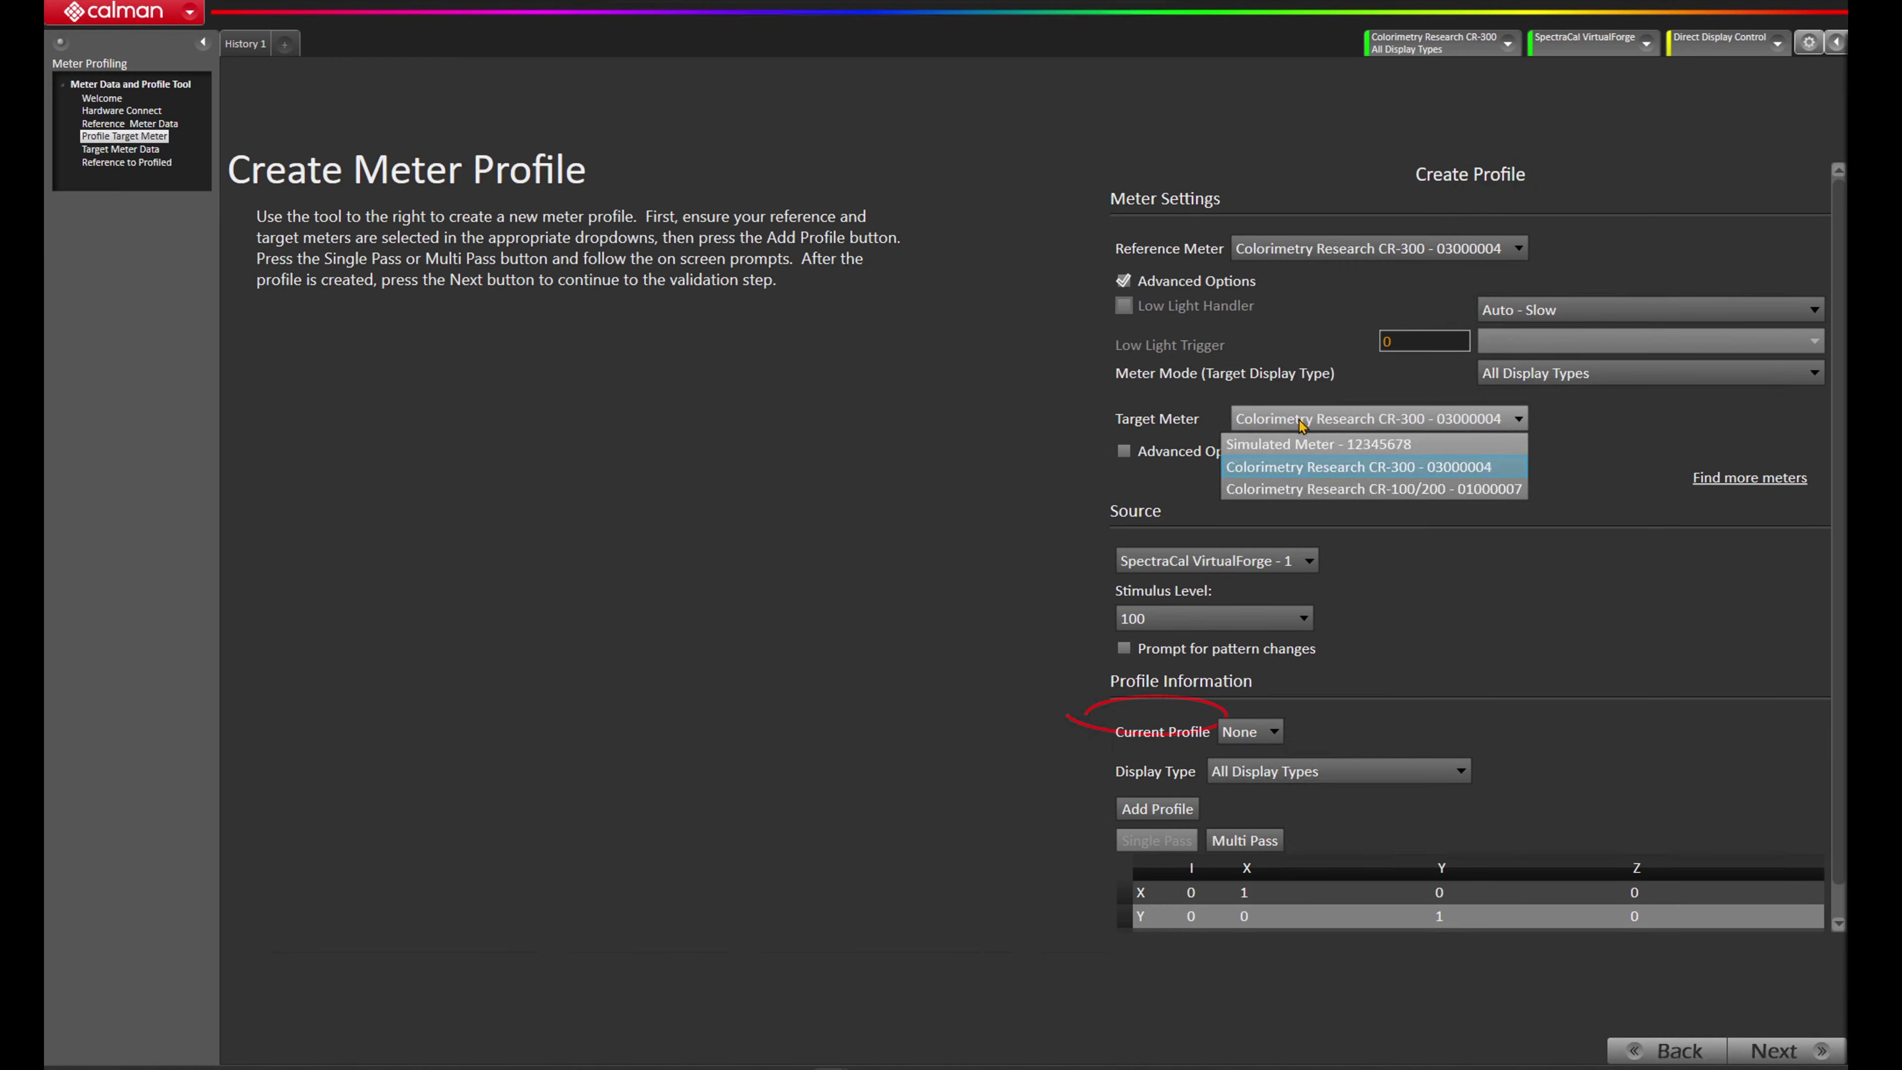
left_click(1284, 491)
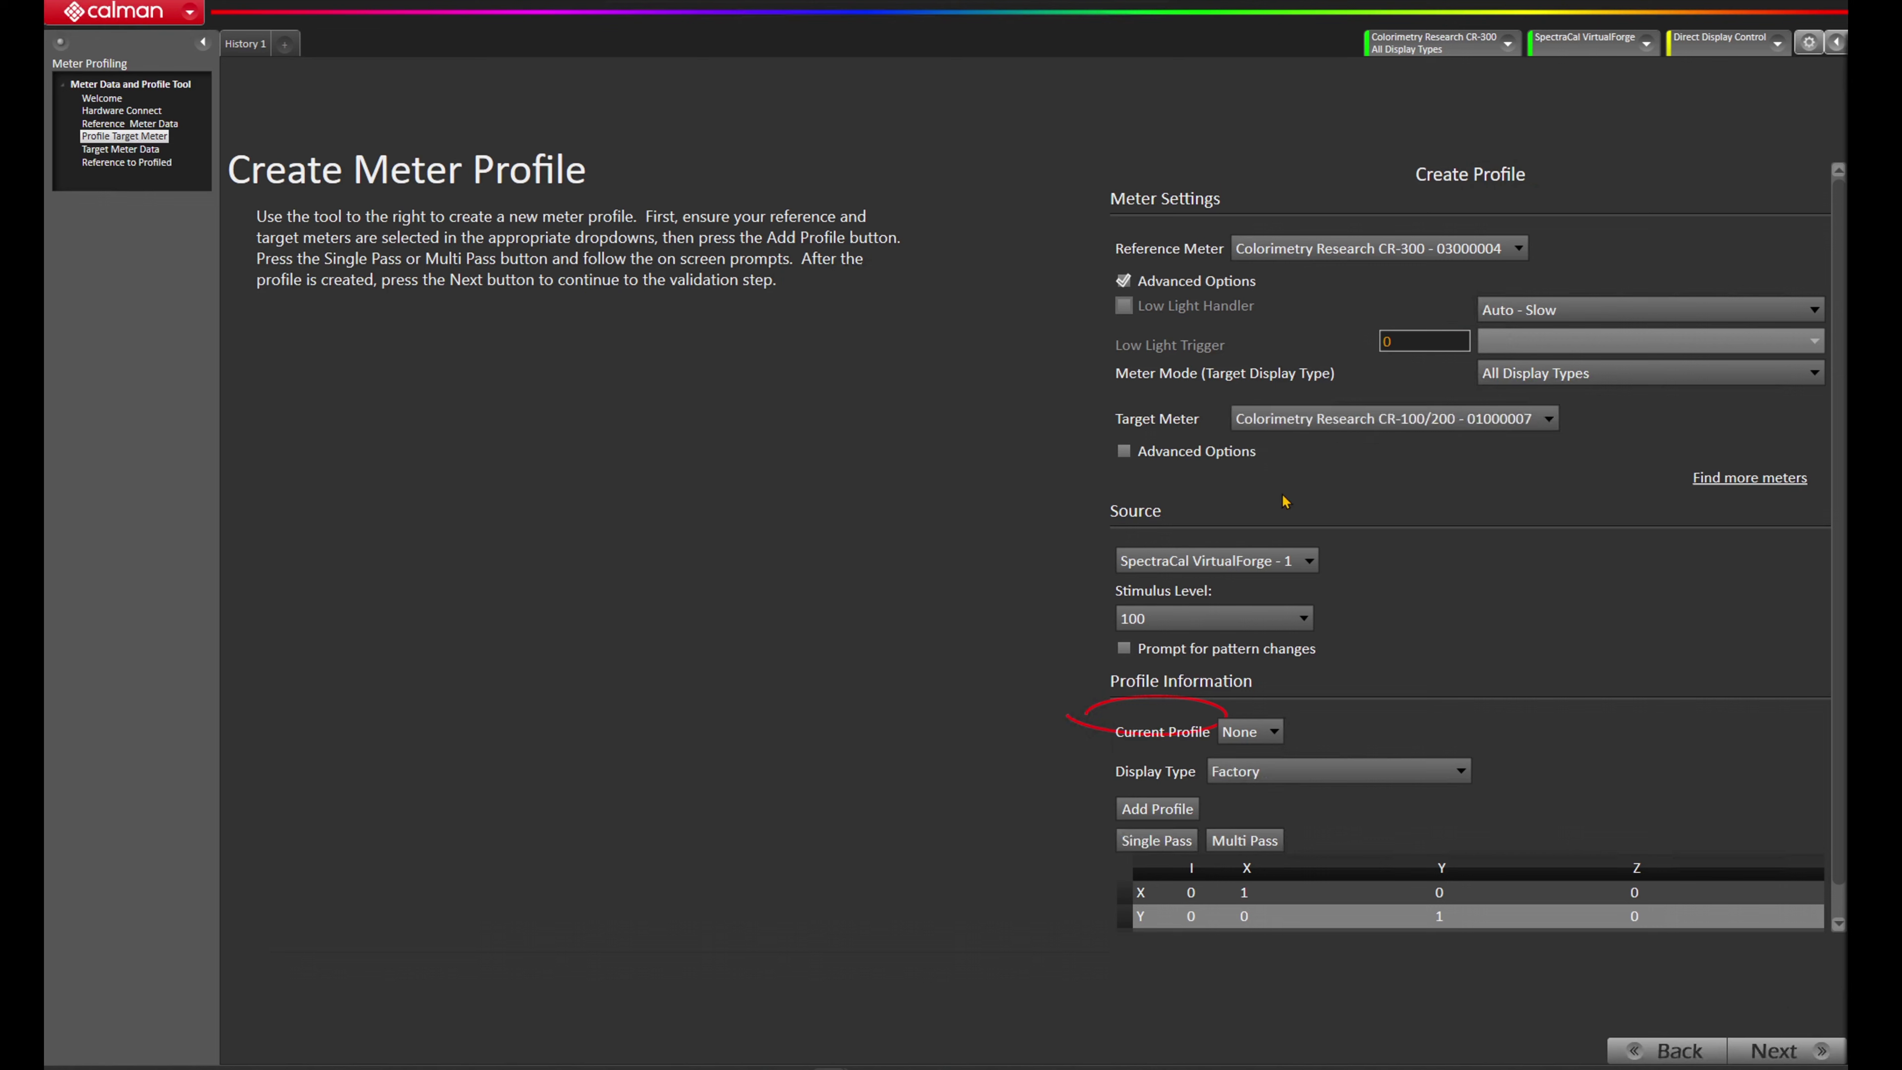
left_click(1125, 454)
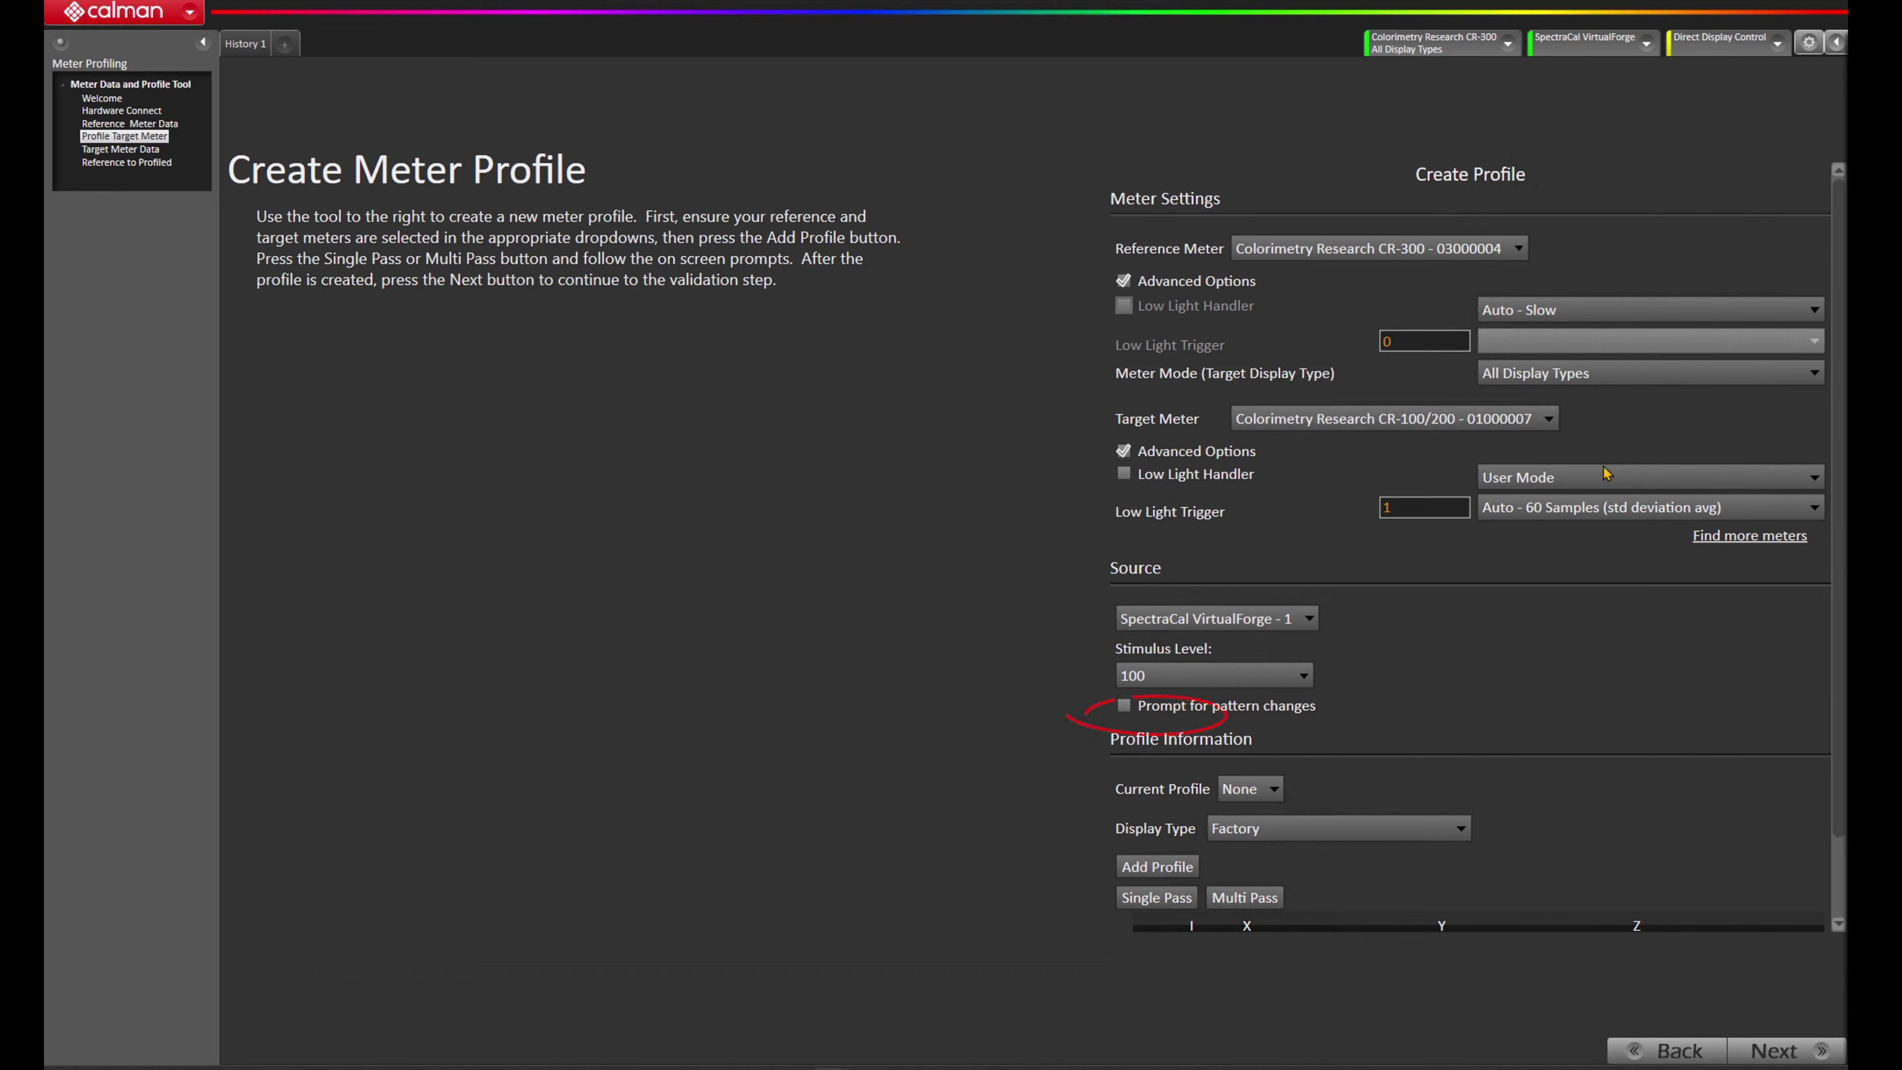
left_click(1612, 479)
- Add a meter profile renamed from Untitled10 to 'Sony BVM-X300 - CR300', keeping the Four Color Matrix Method
left_click(1160, 866)
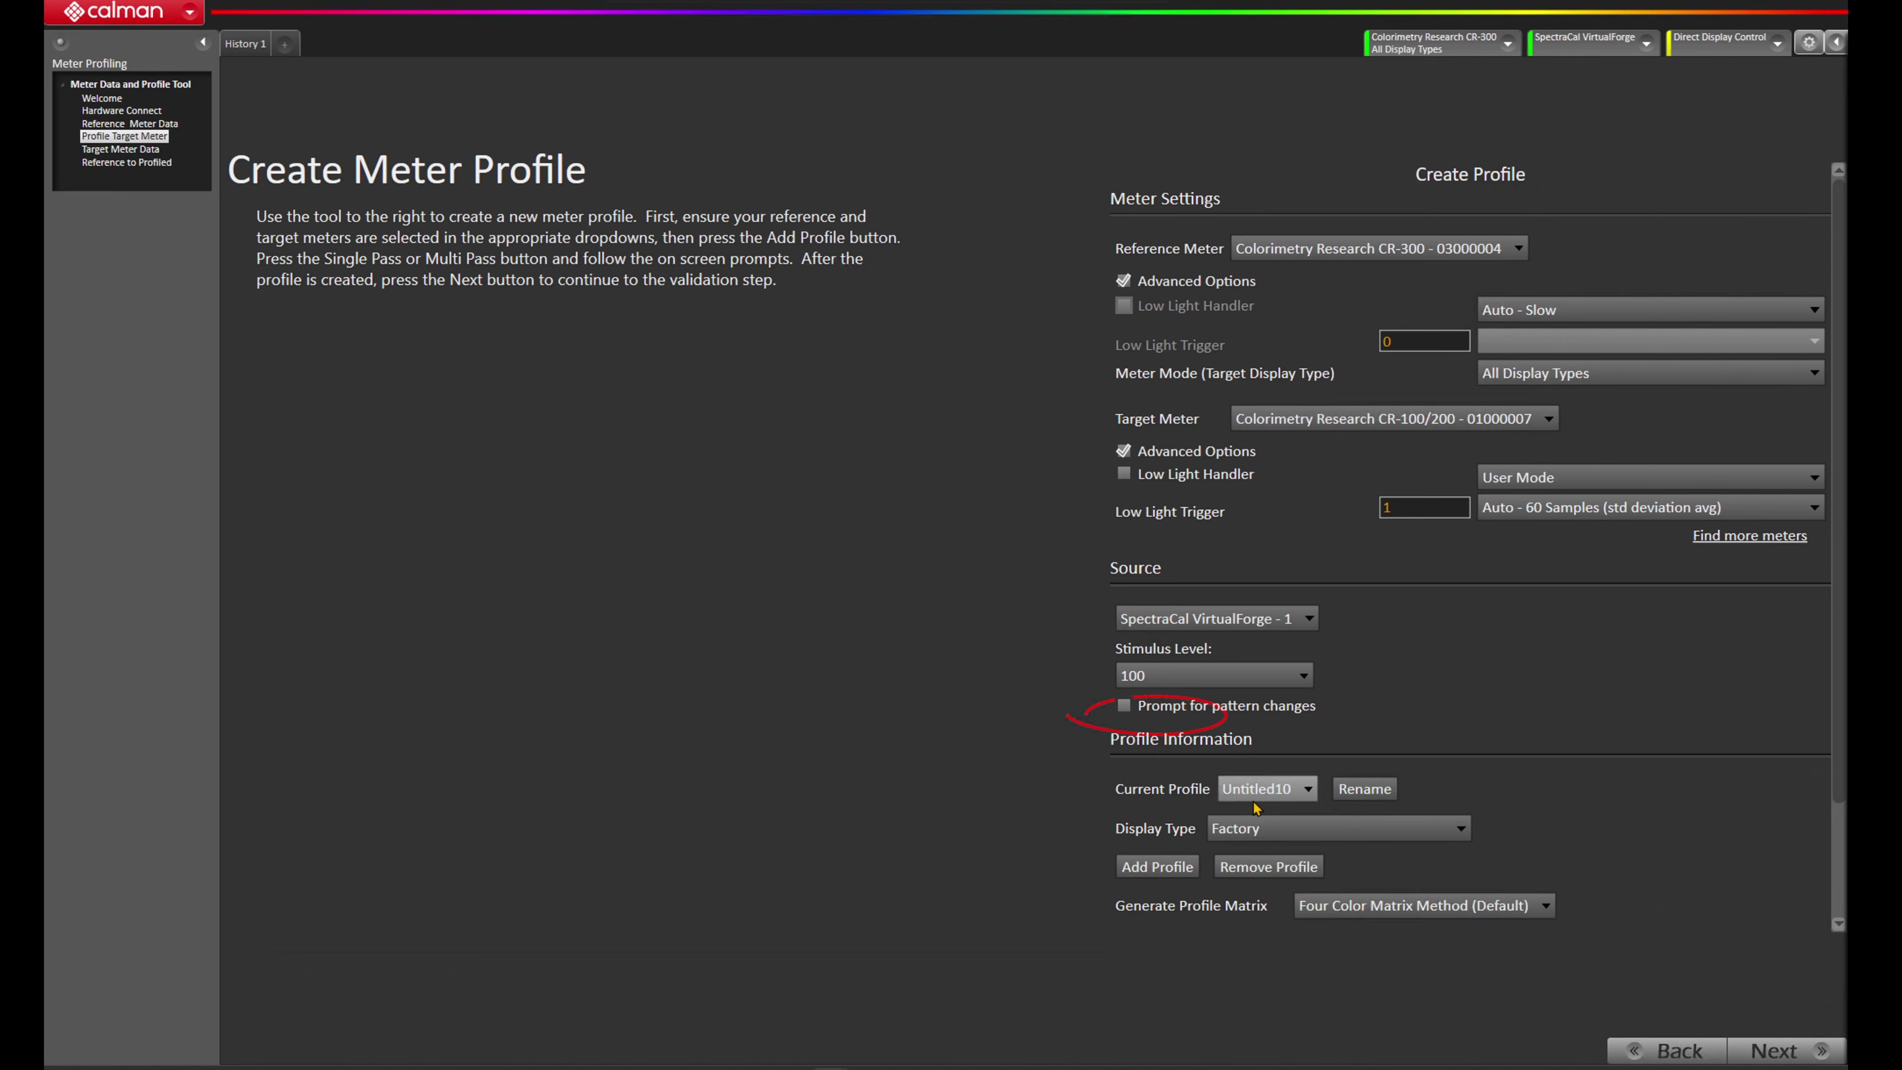
left_click(1365, 791)
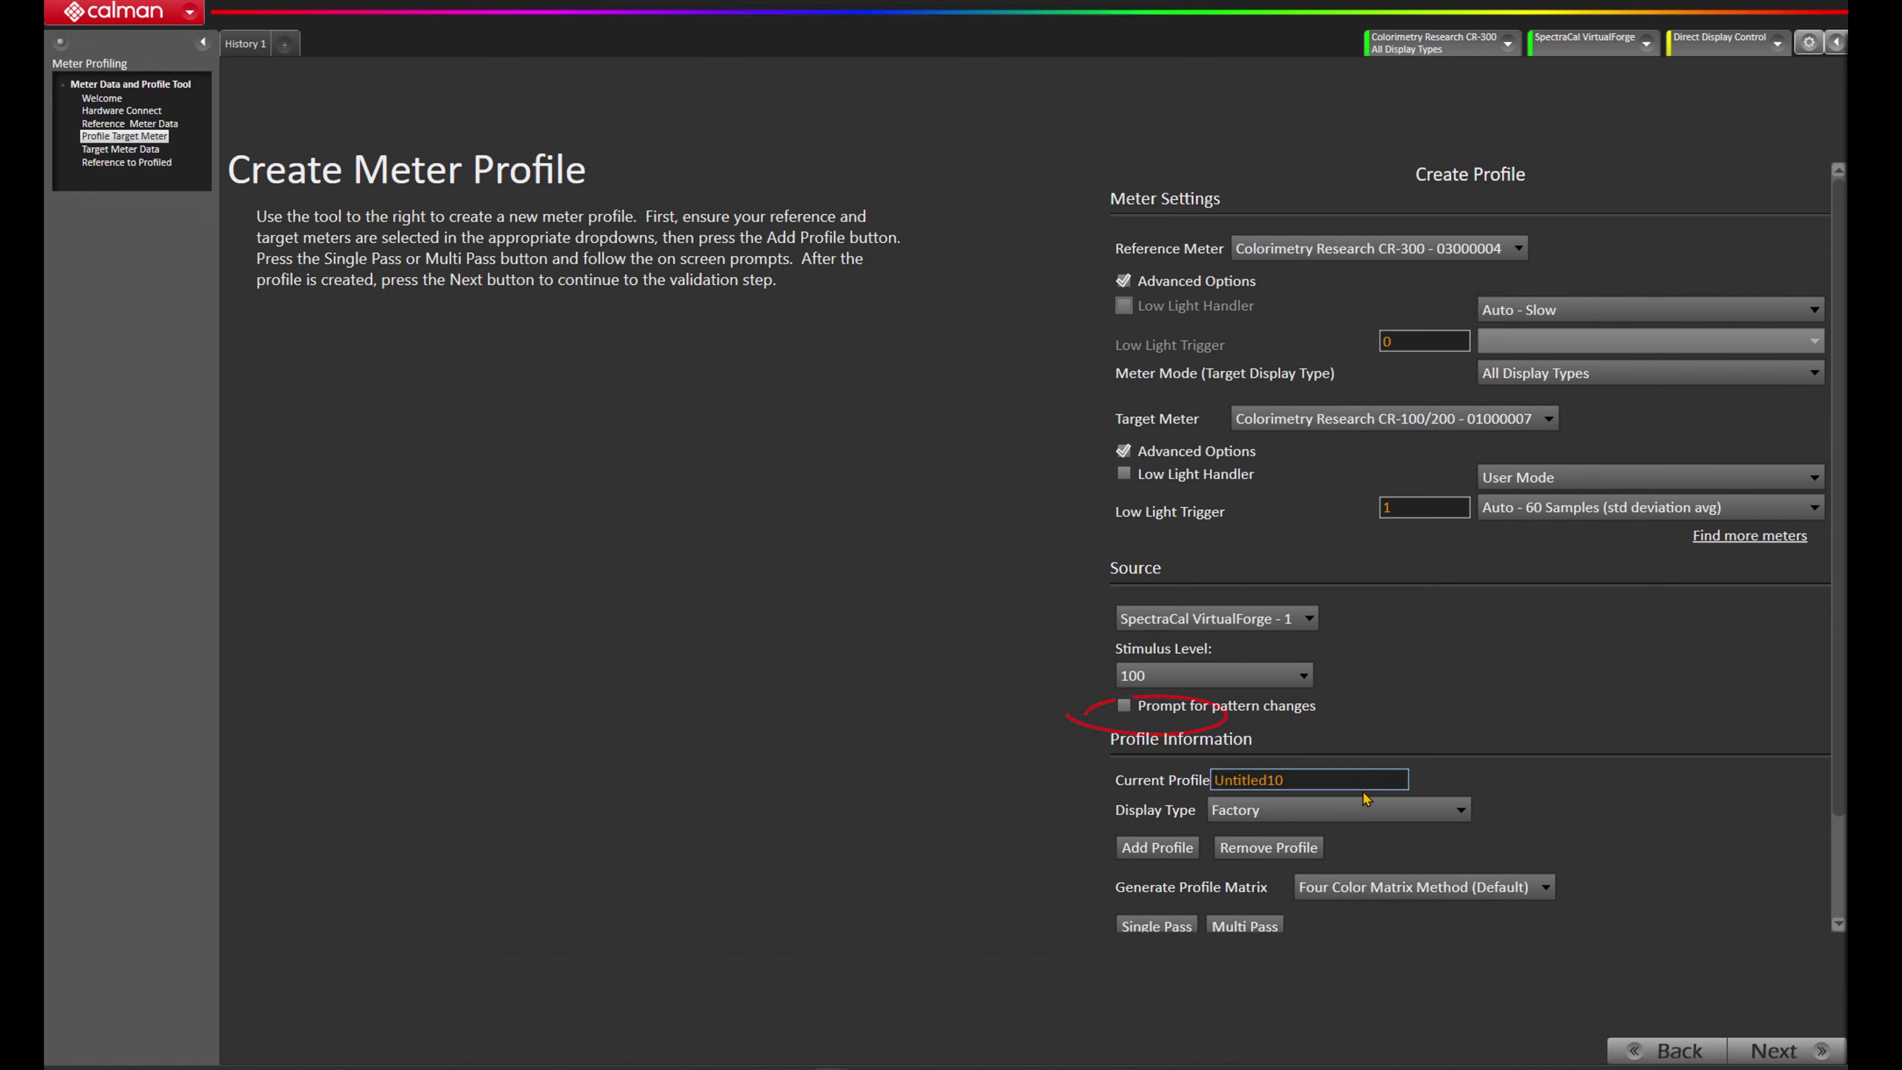
double_click(1327, 782)
key("BackSpace")
type("Sony BVM-X300 - CR$")
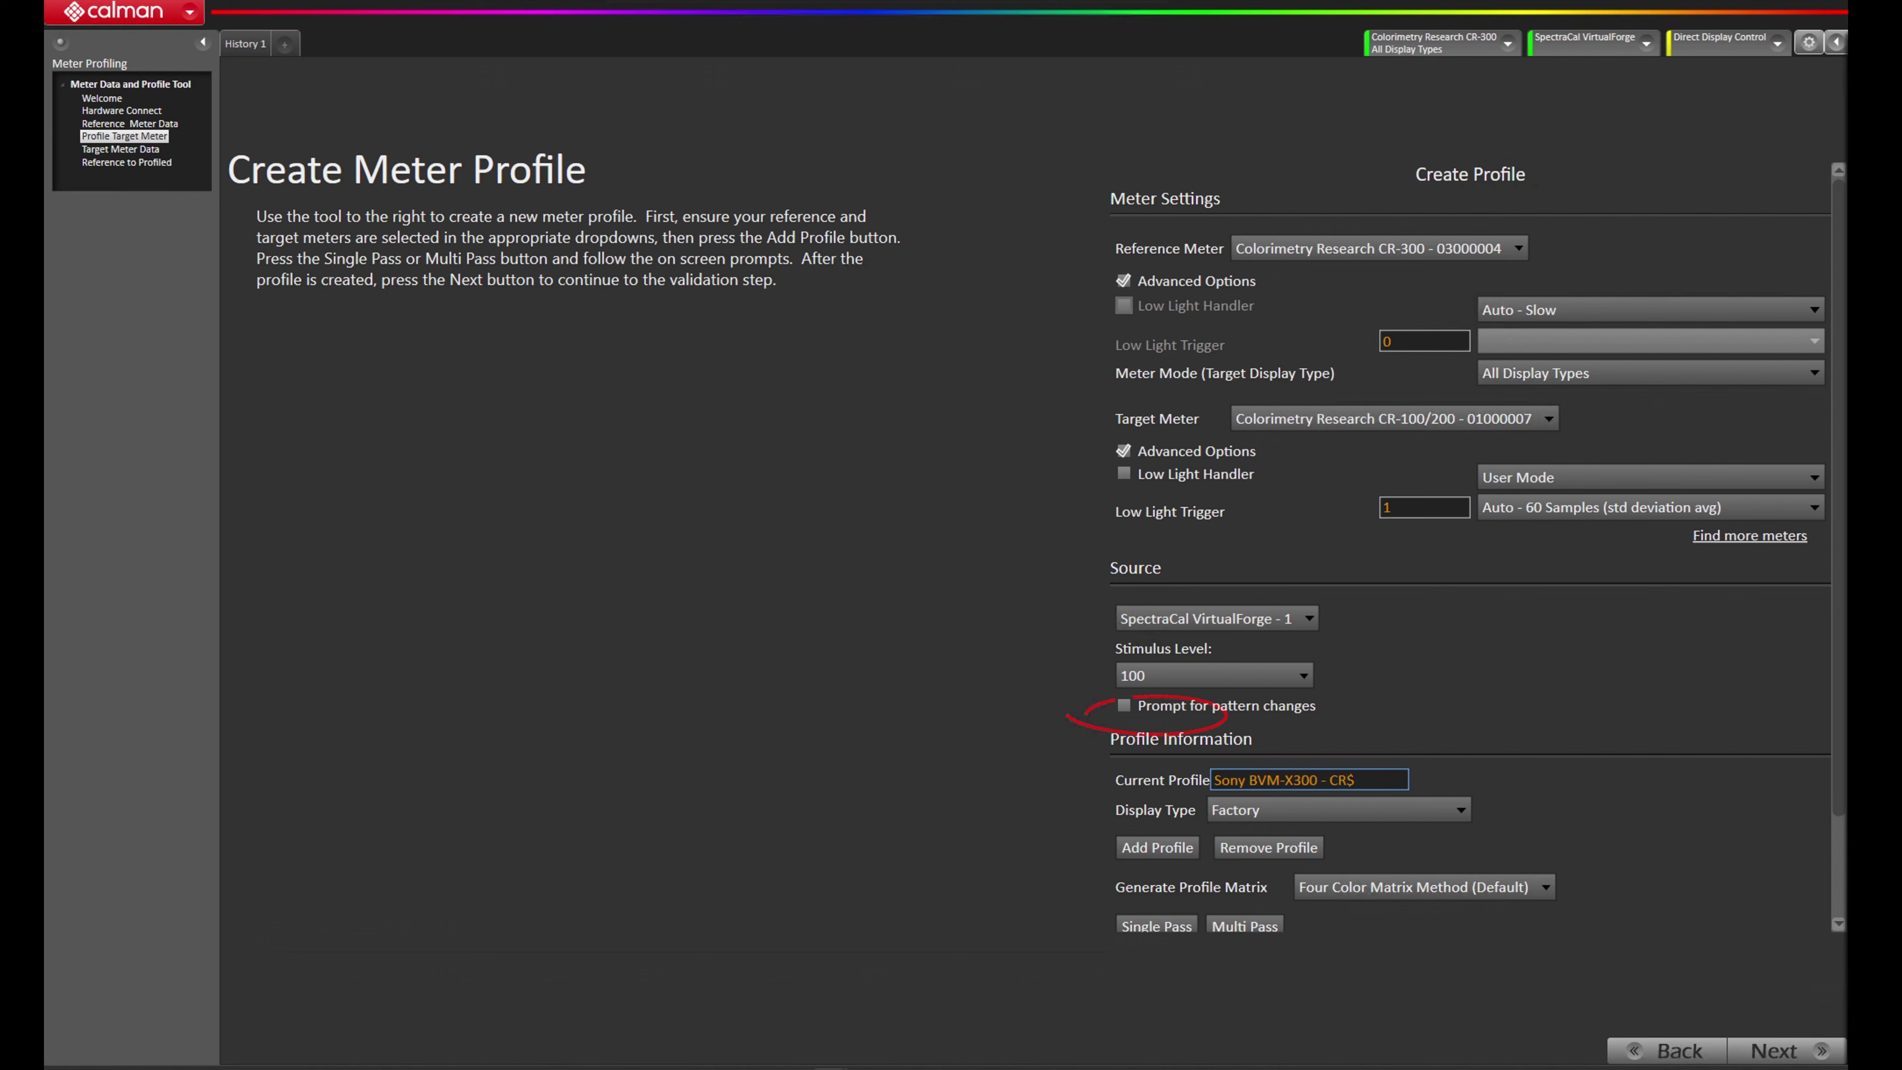
type("300")
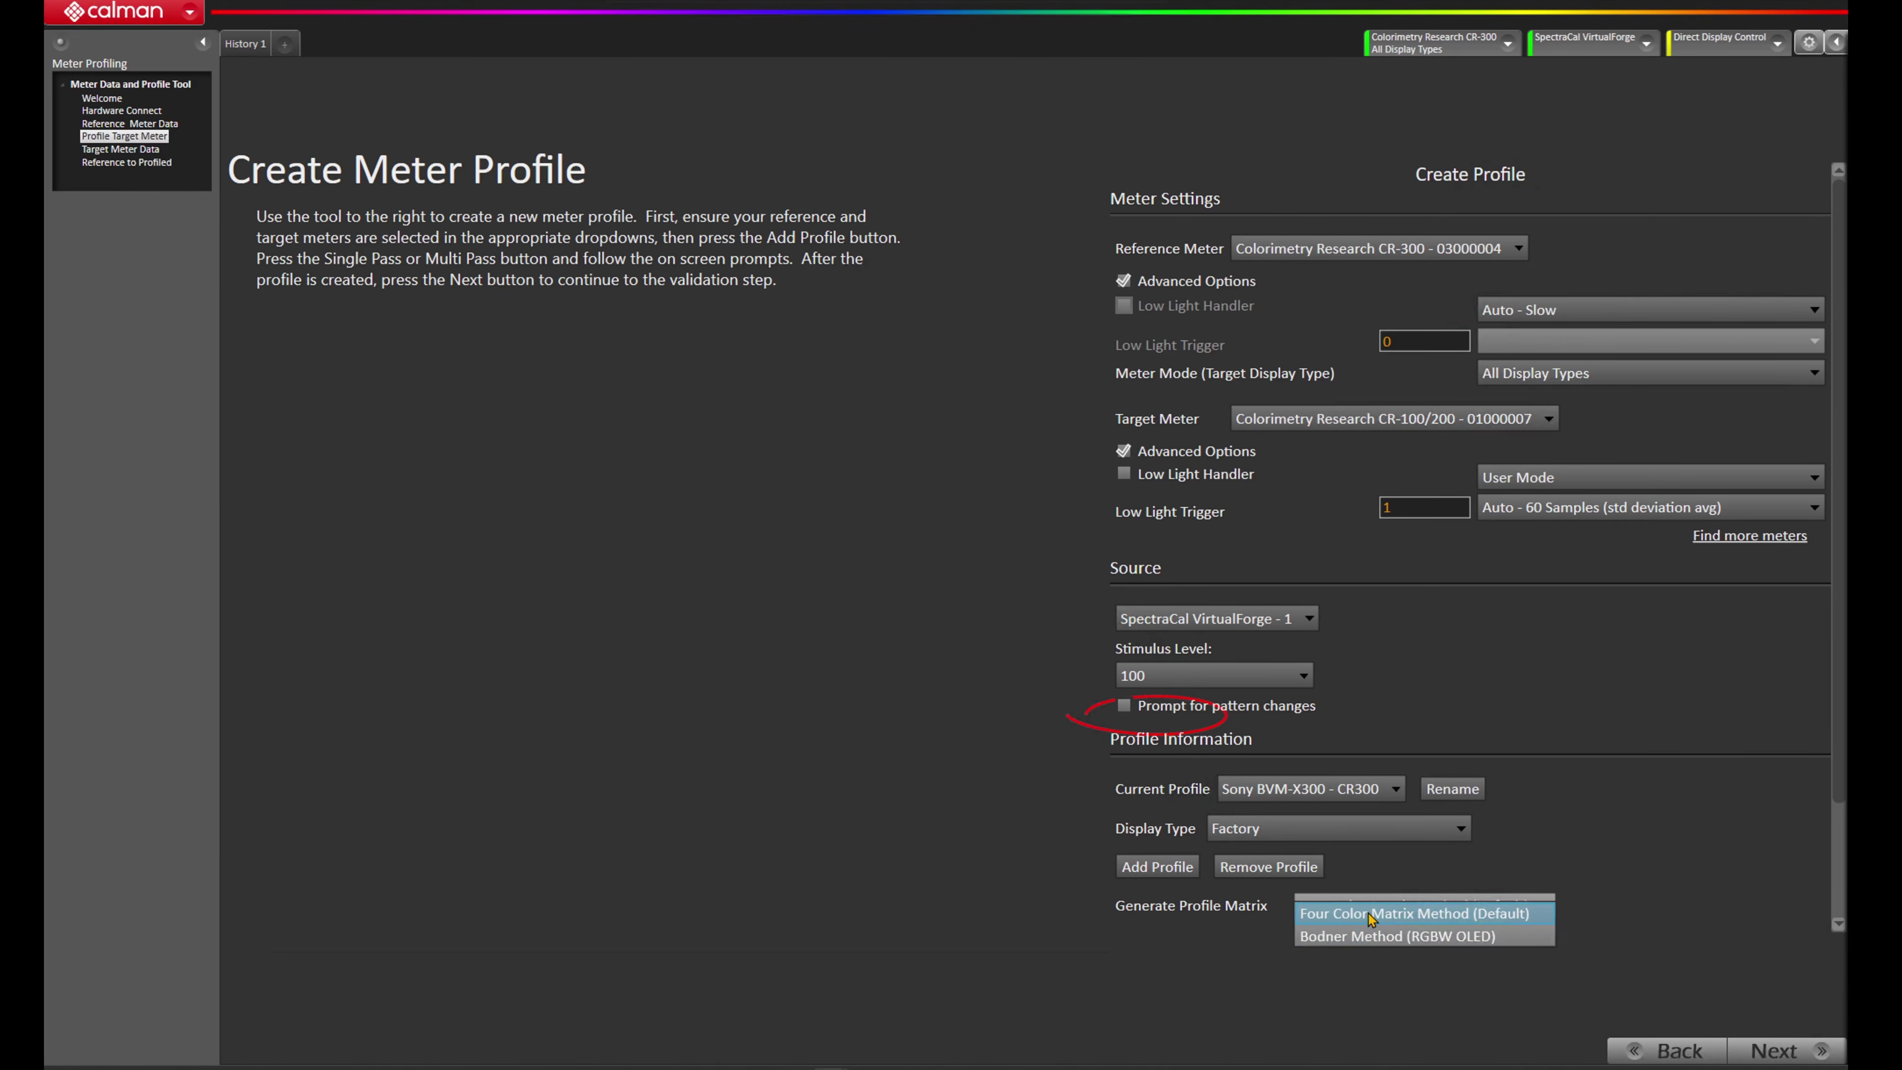
left_click(1371, 915)
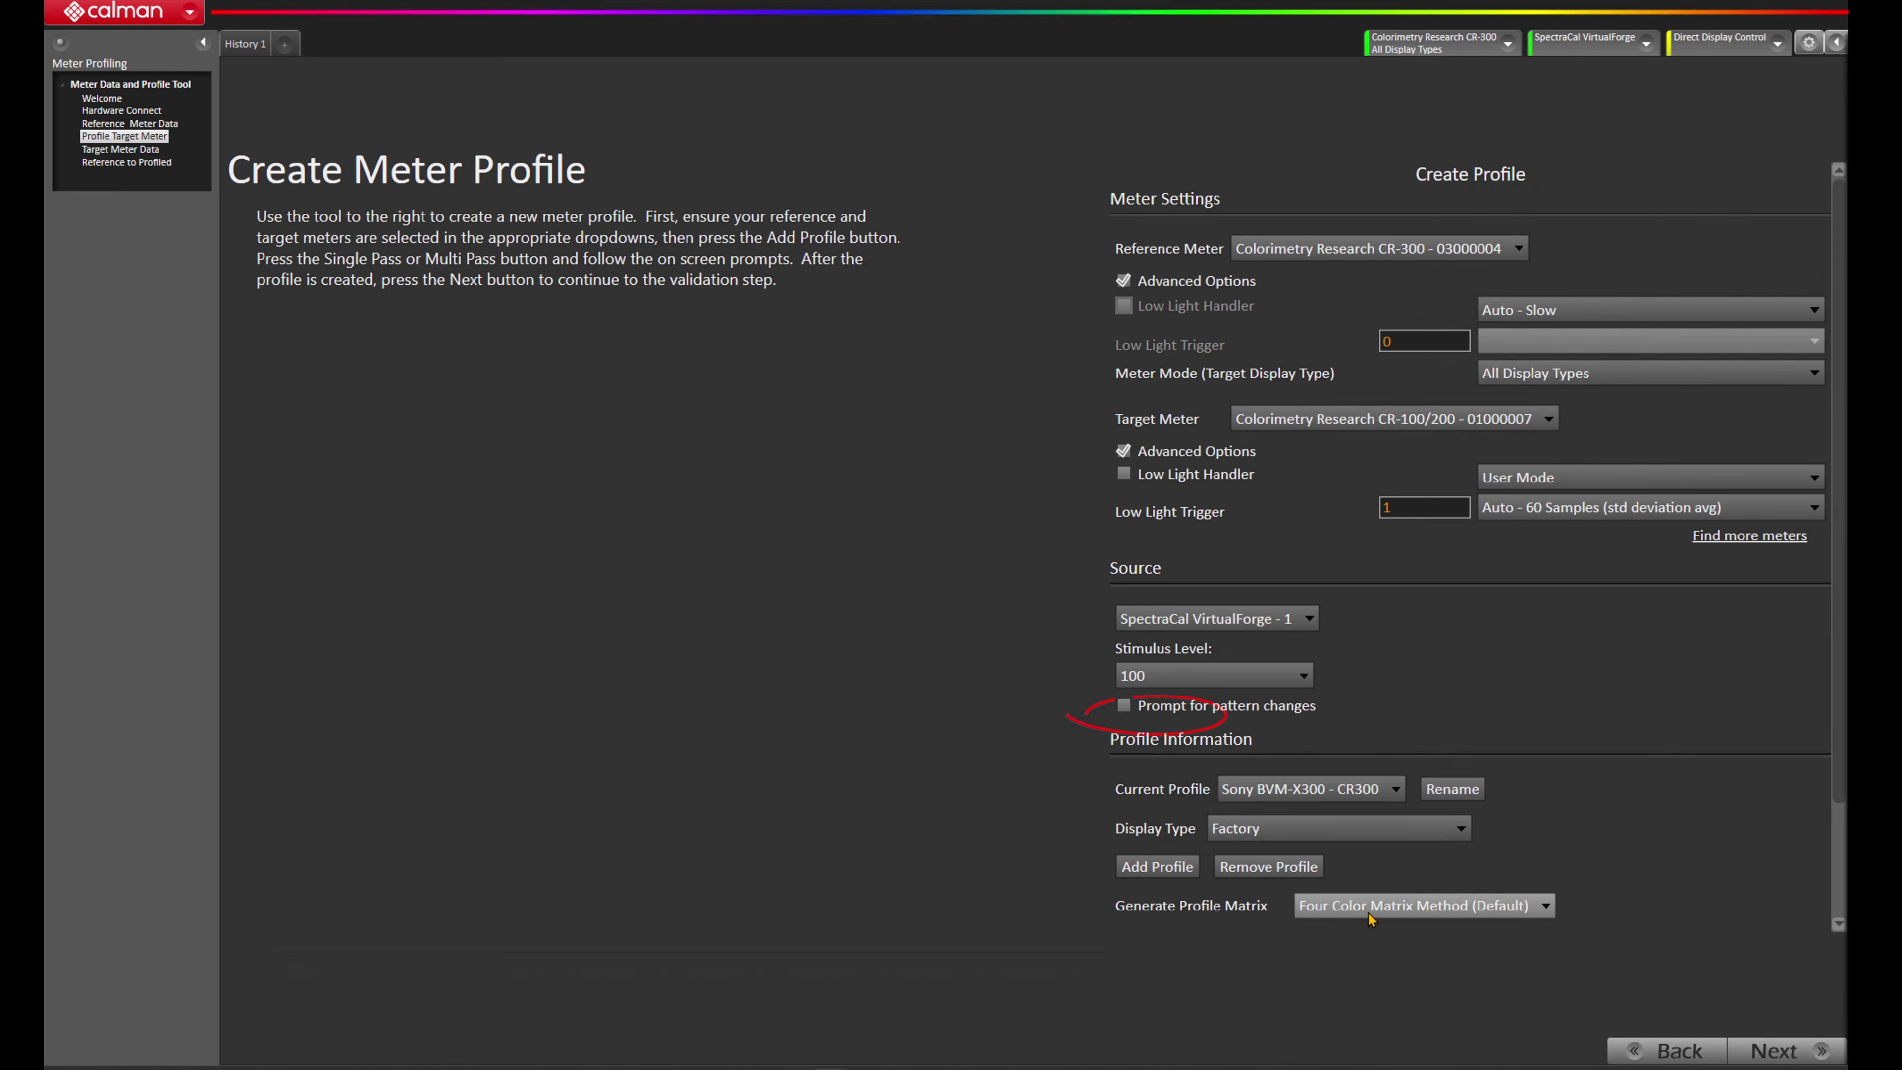
- With Four Color Matrix Method (Default) kept, start Multi Pass profiling to reach the prepare-meters prompt
left_click_drag(1842, 751, 1842, 875)
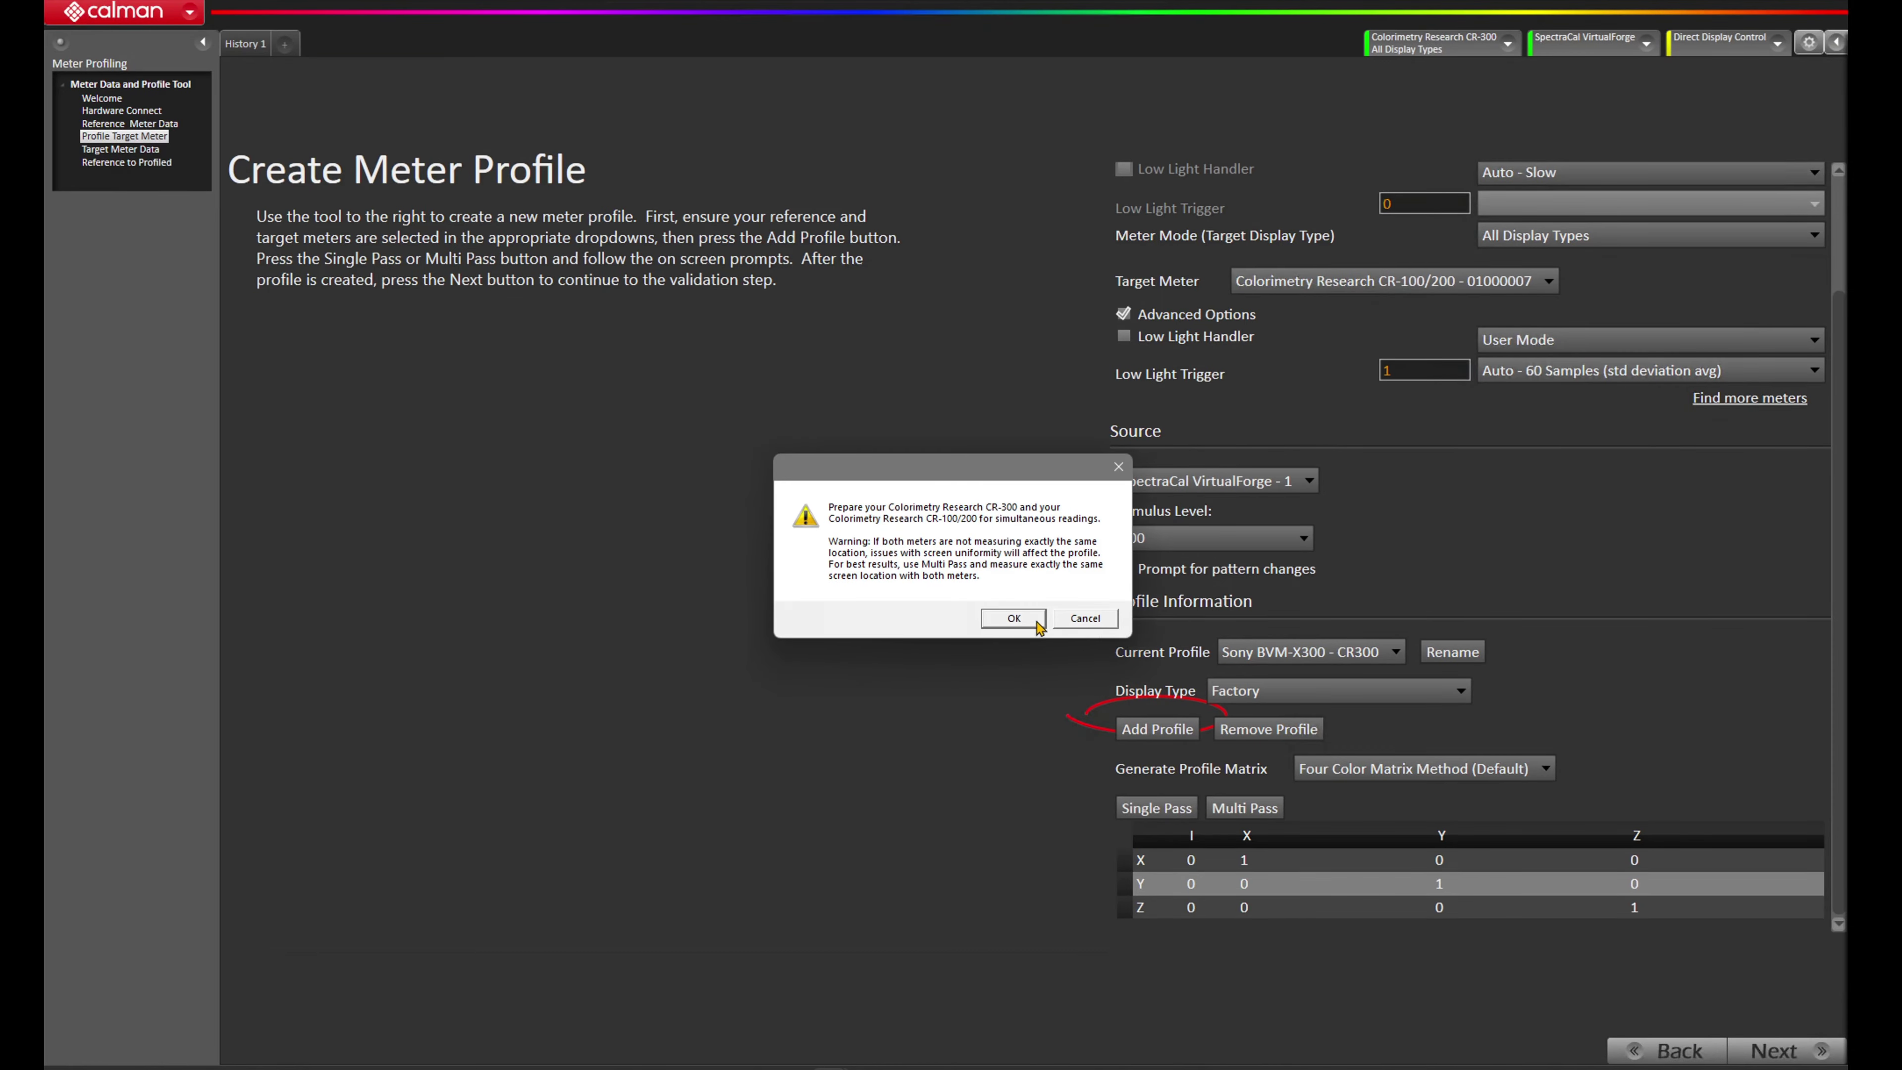
- Confirm the CR-300 and CR-100/200 are ready and measure to compute the correction matrix
left_click(1015, 619)
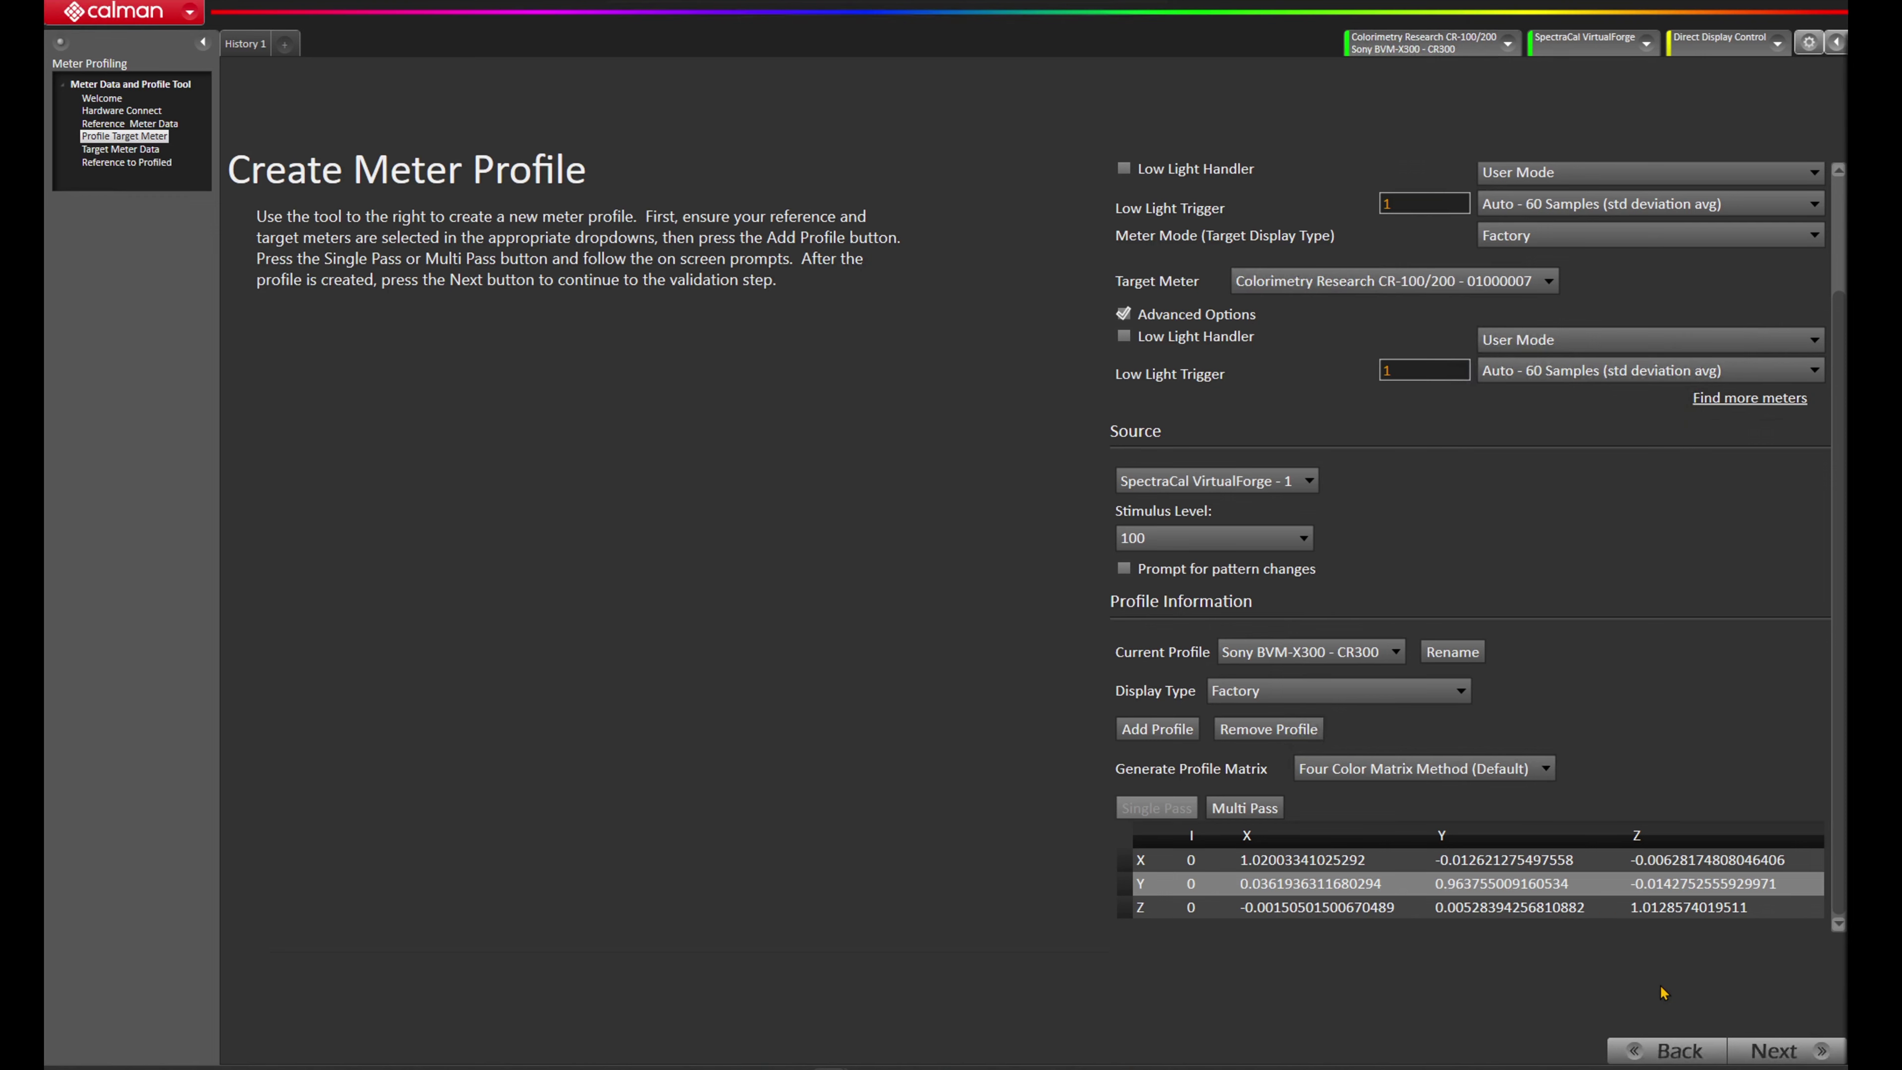
- Advance through Profile Validation to the reference-to-profiled meter comparison page
left_click(1797, 1051)
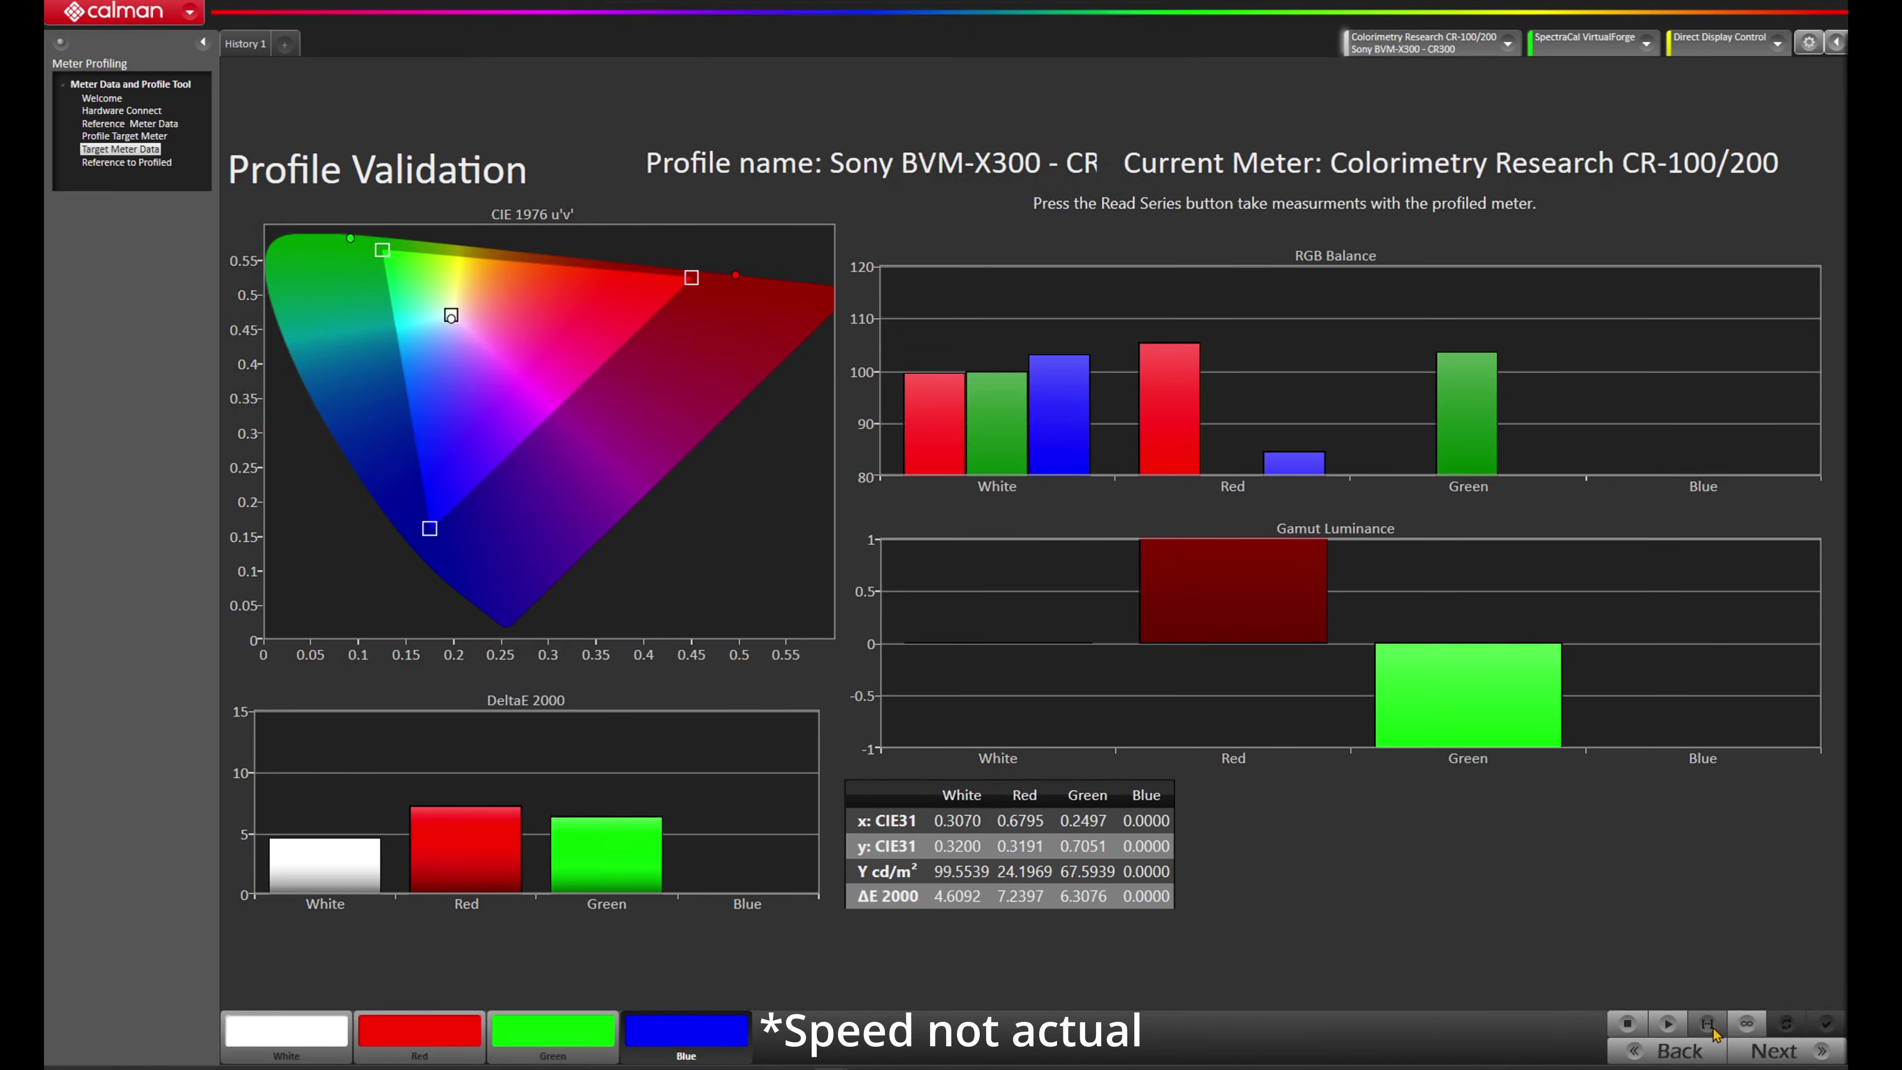
left_click(1774, 1051)
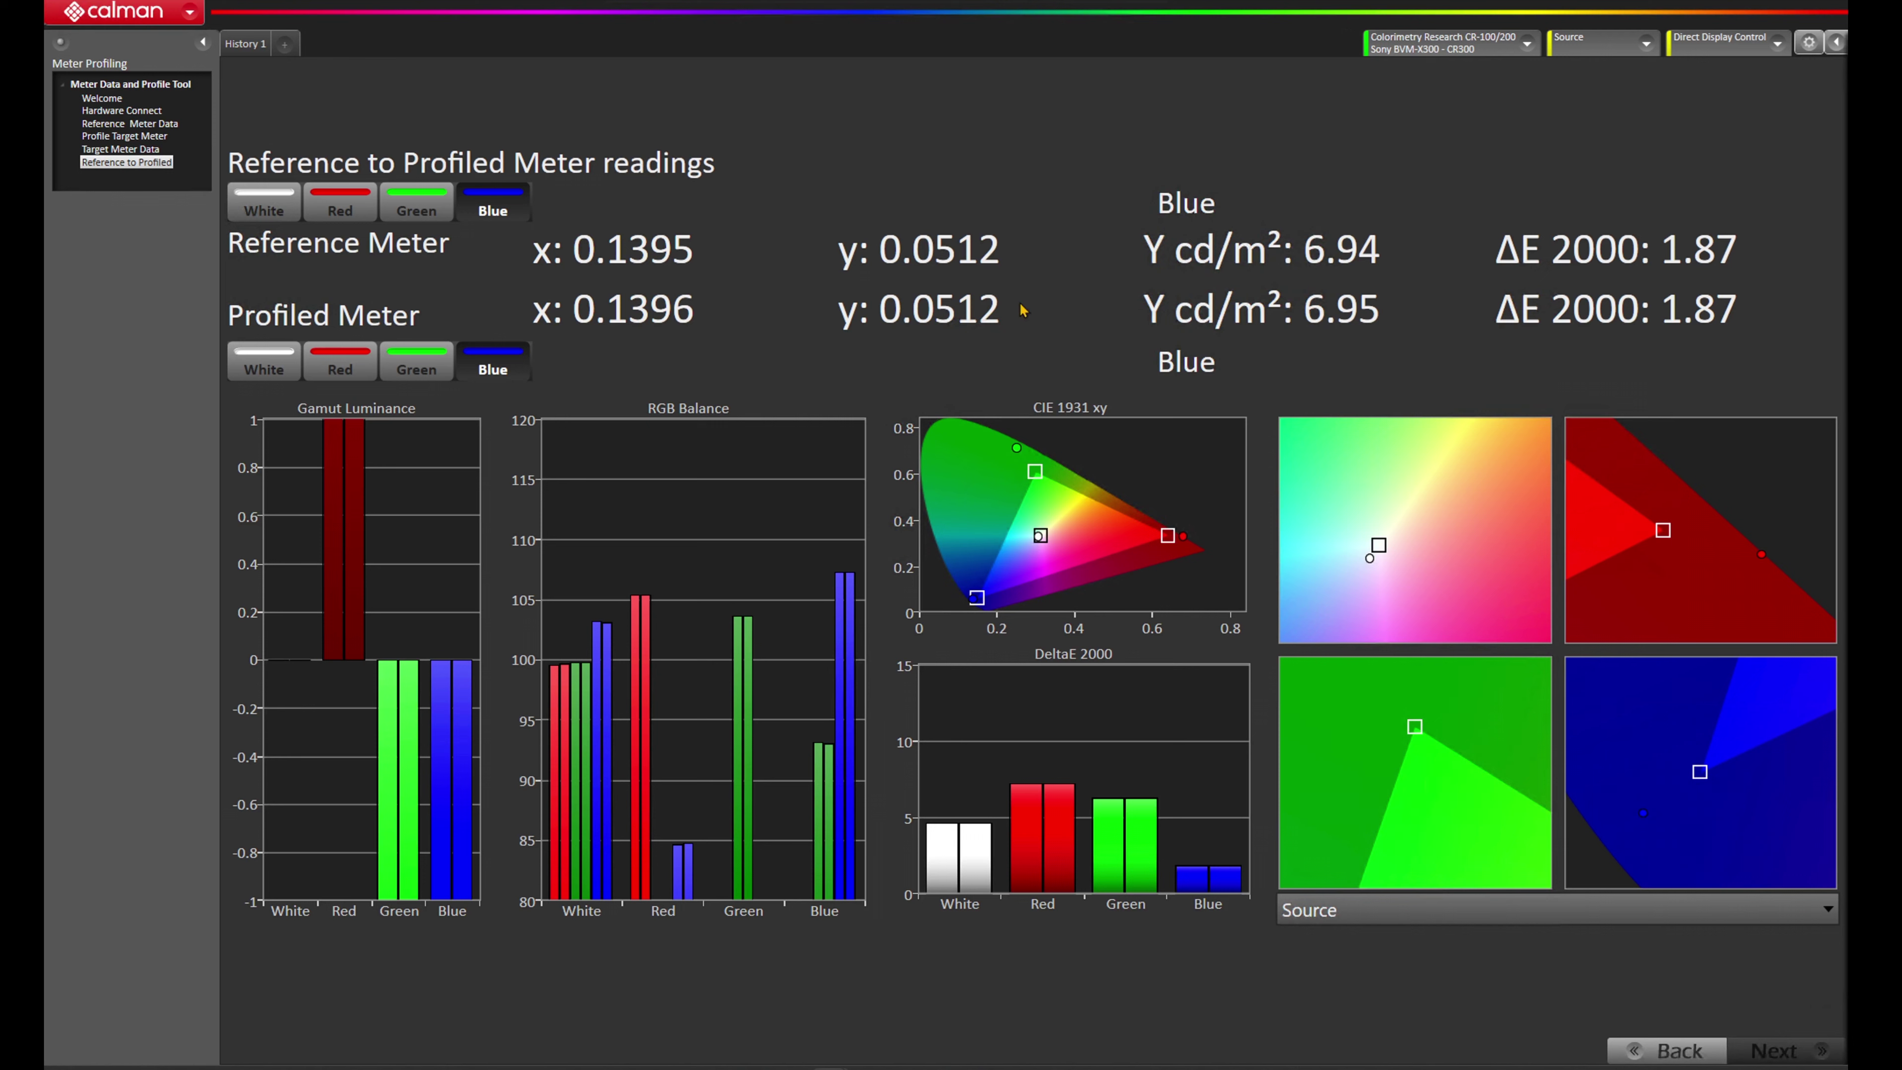
- Show White readings for both the Reference and Profiled meters, then Red for the Profiled meter
left_click(260, 217)
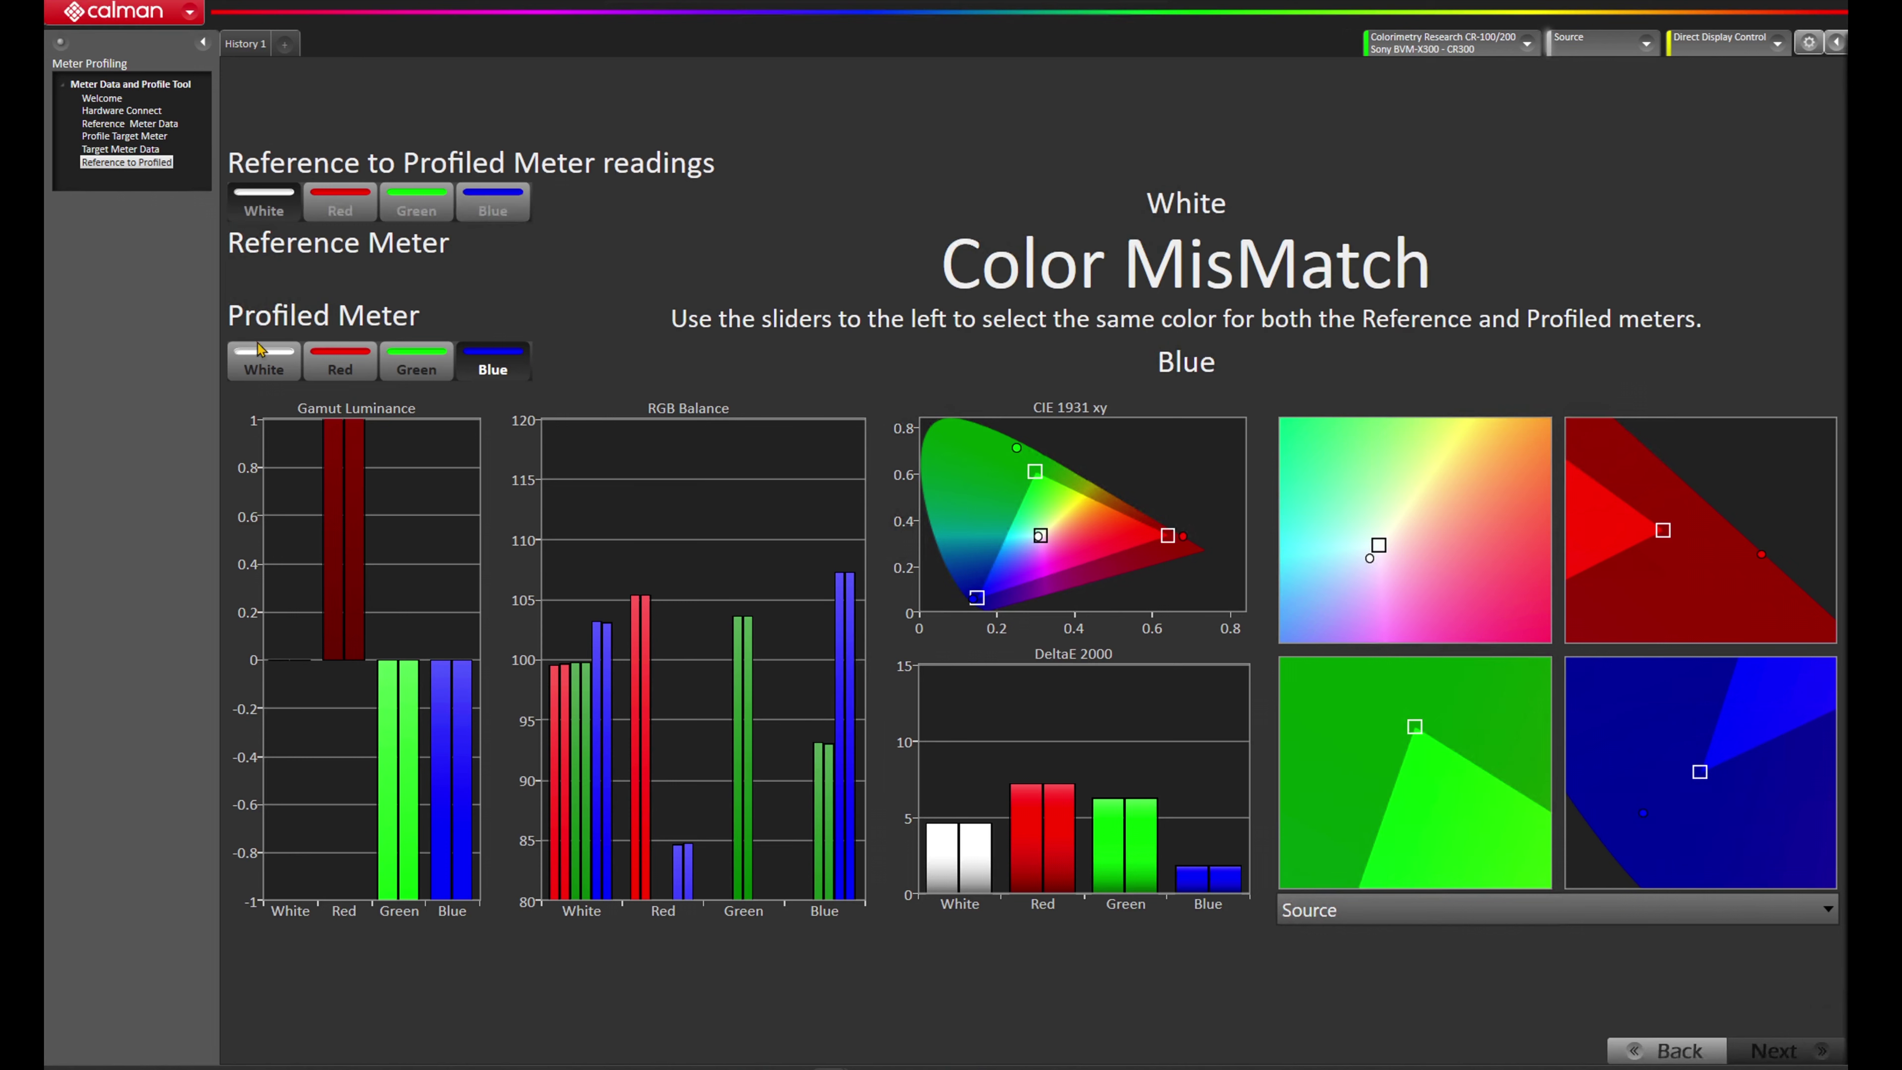
left_click(262, 370)
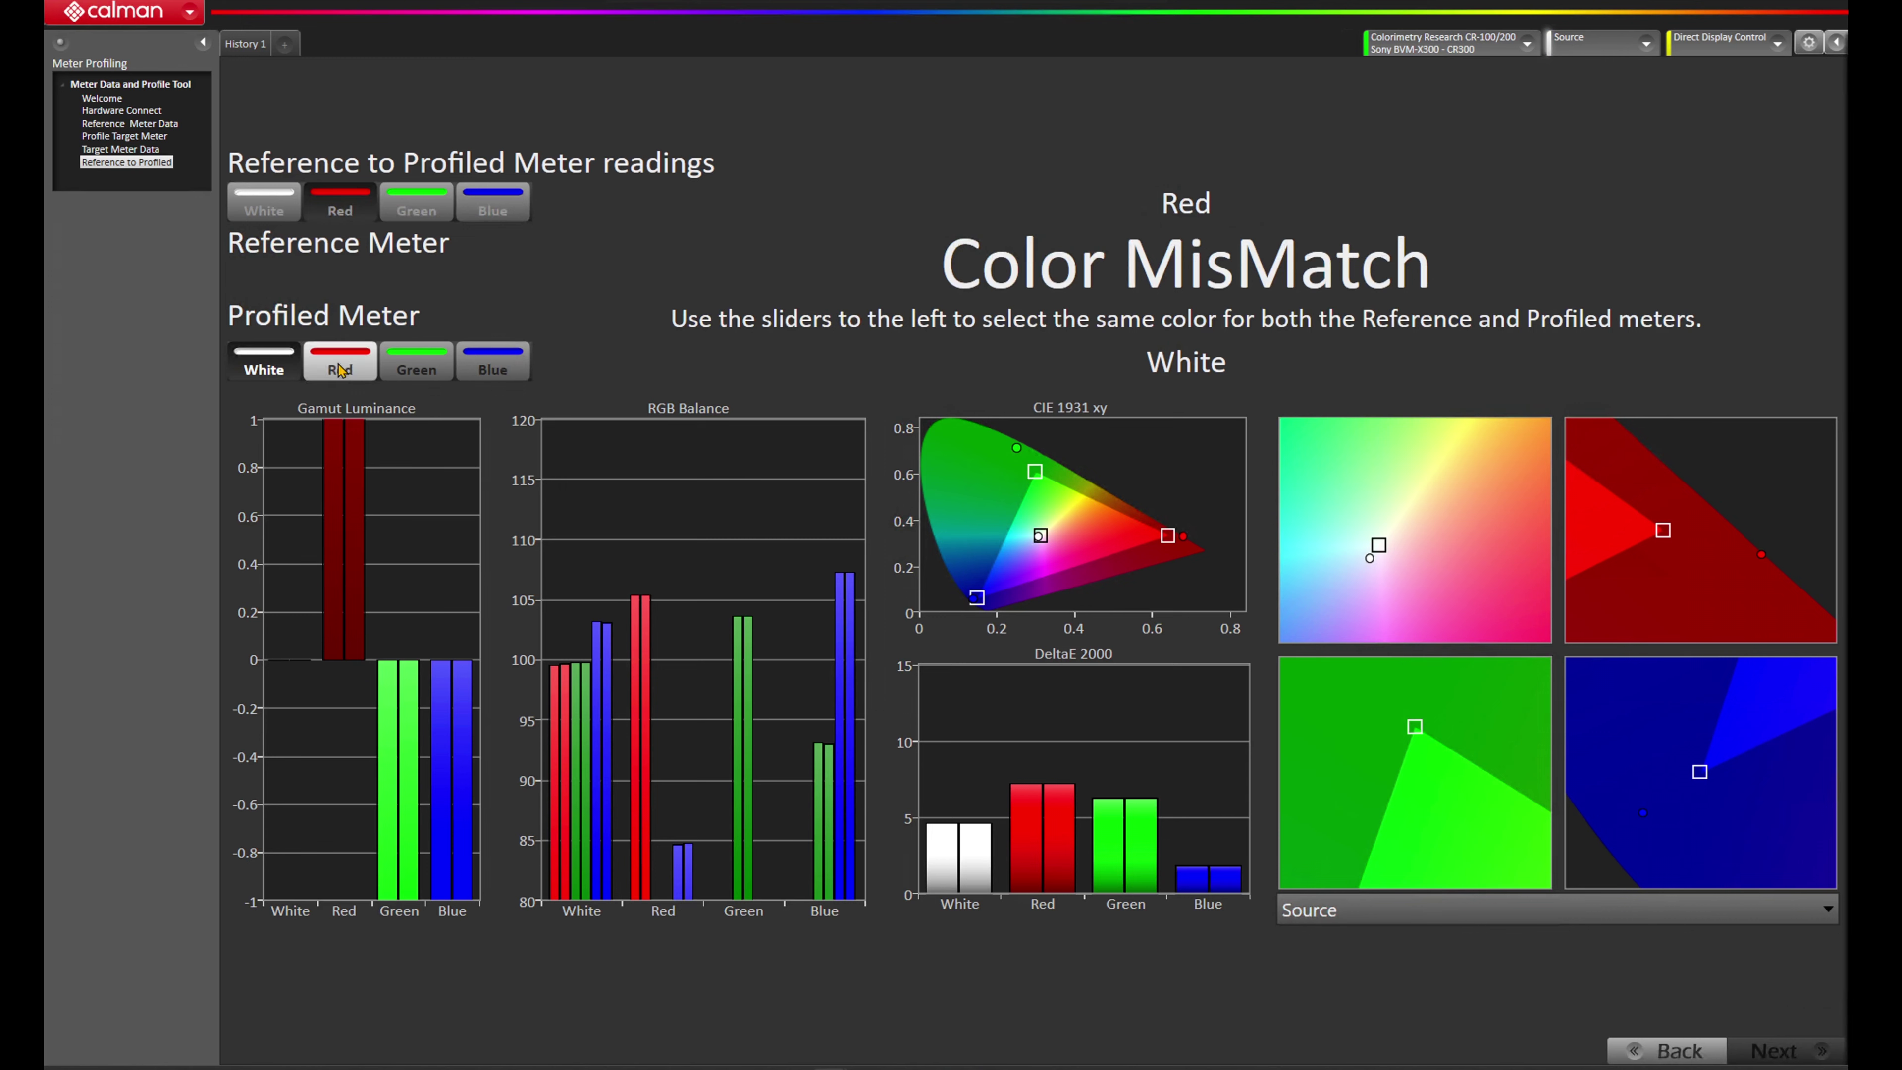
left_click(340, 369)
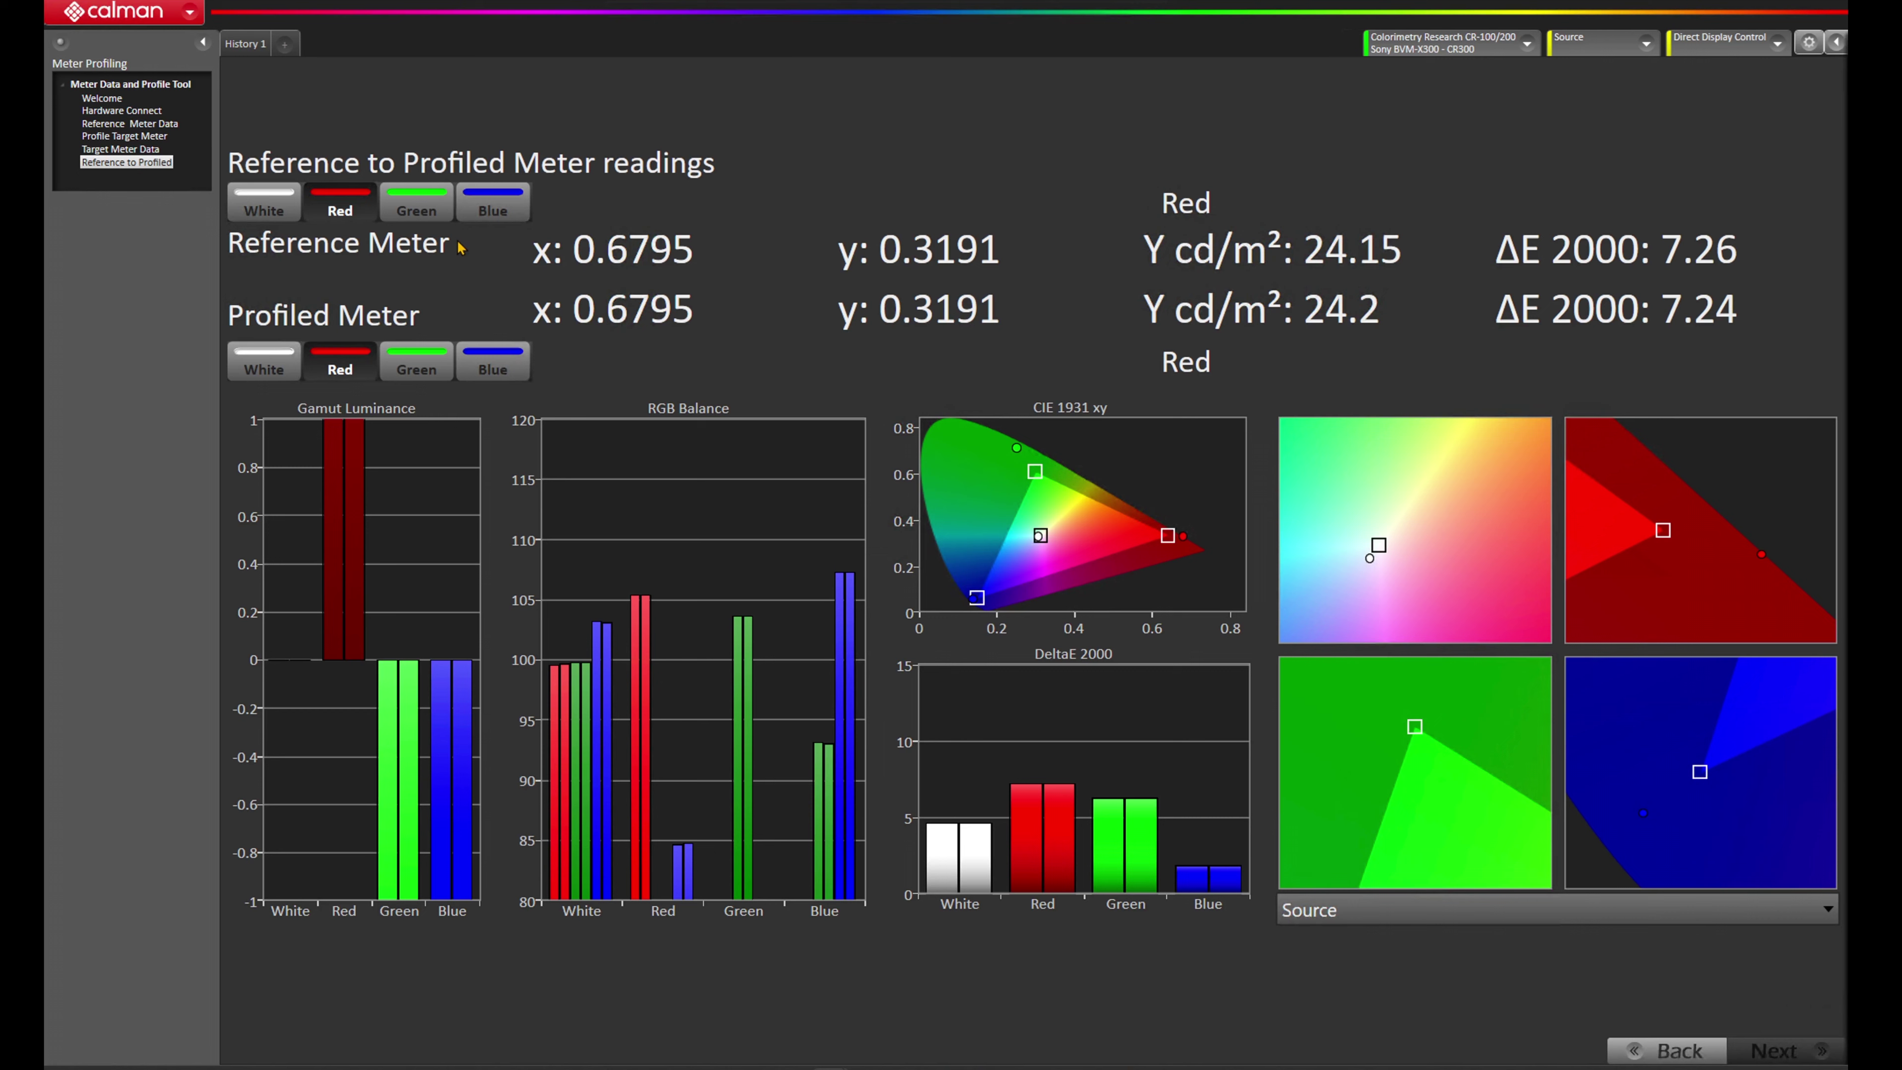
- Show Green readings for both meters, then Blue for the Profiled meter (ΔE 1.87)
left_click(415, 208)
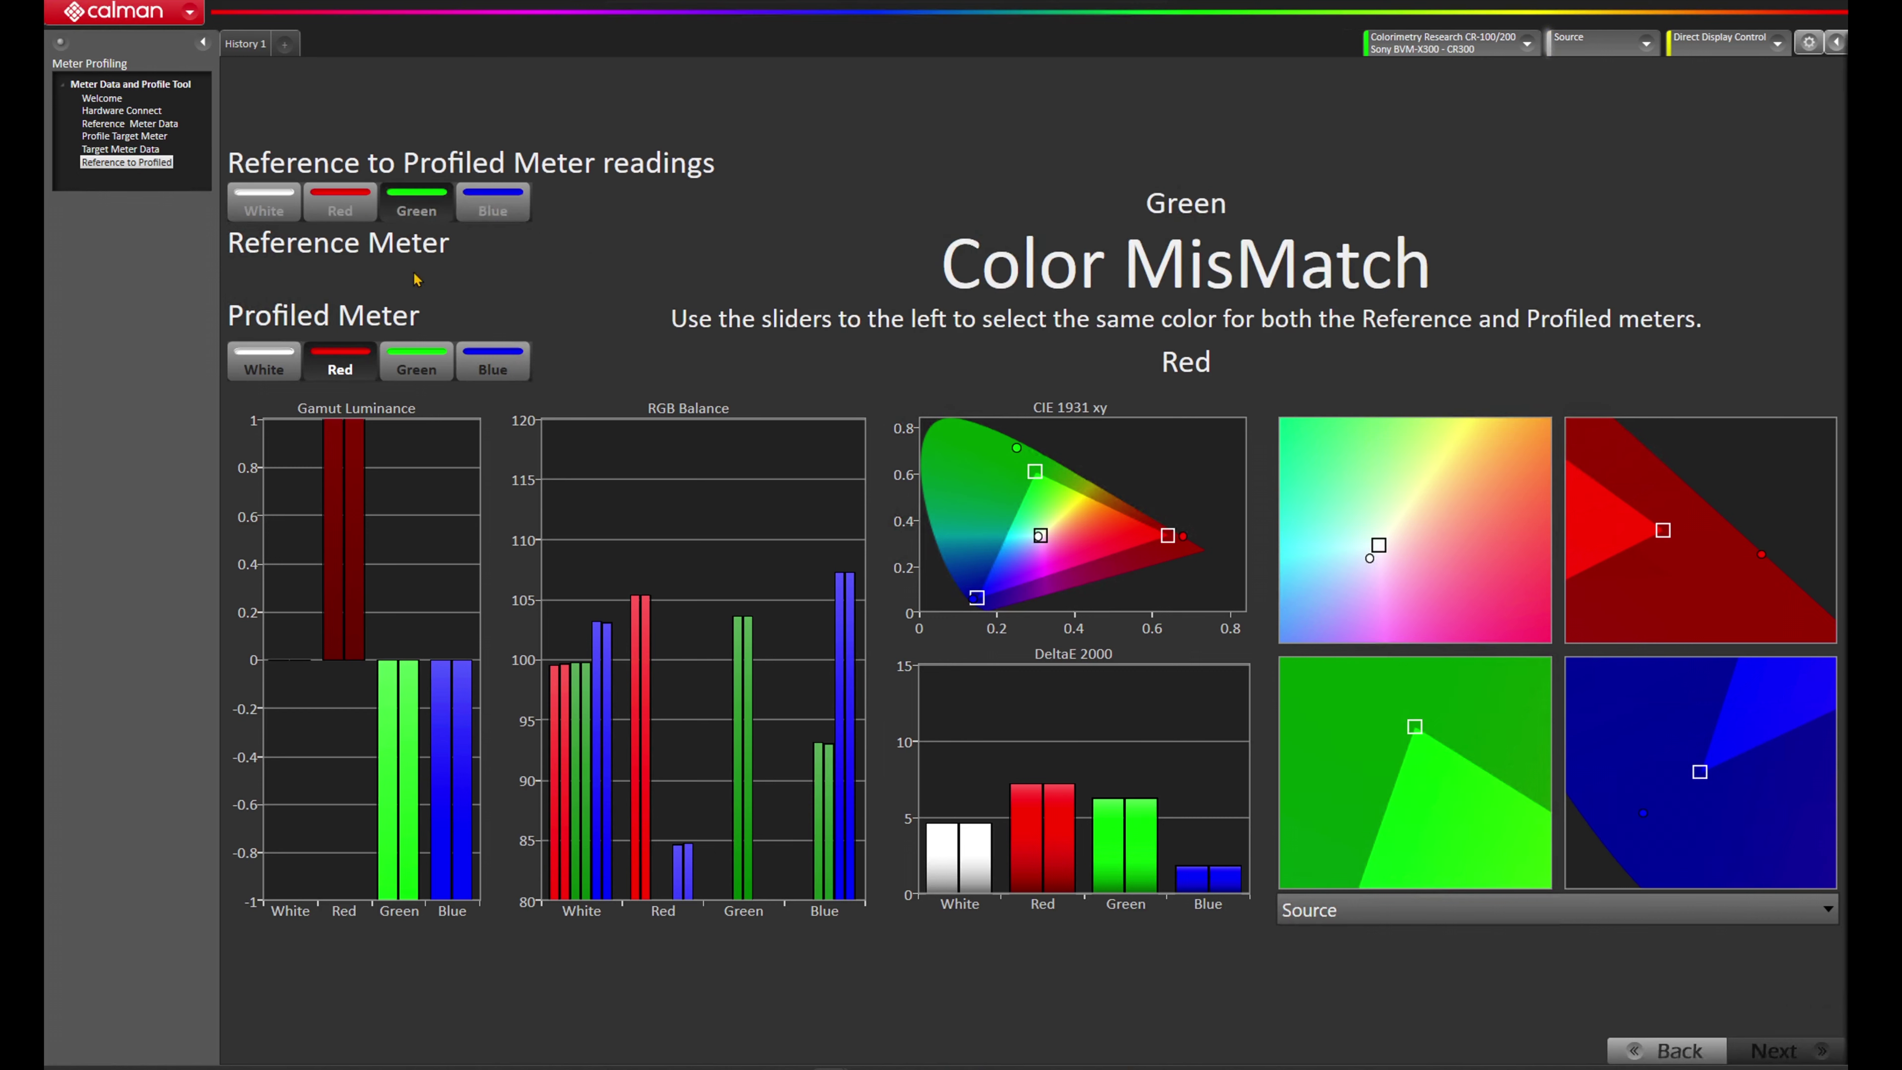
left_click(411, 362)
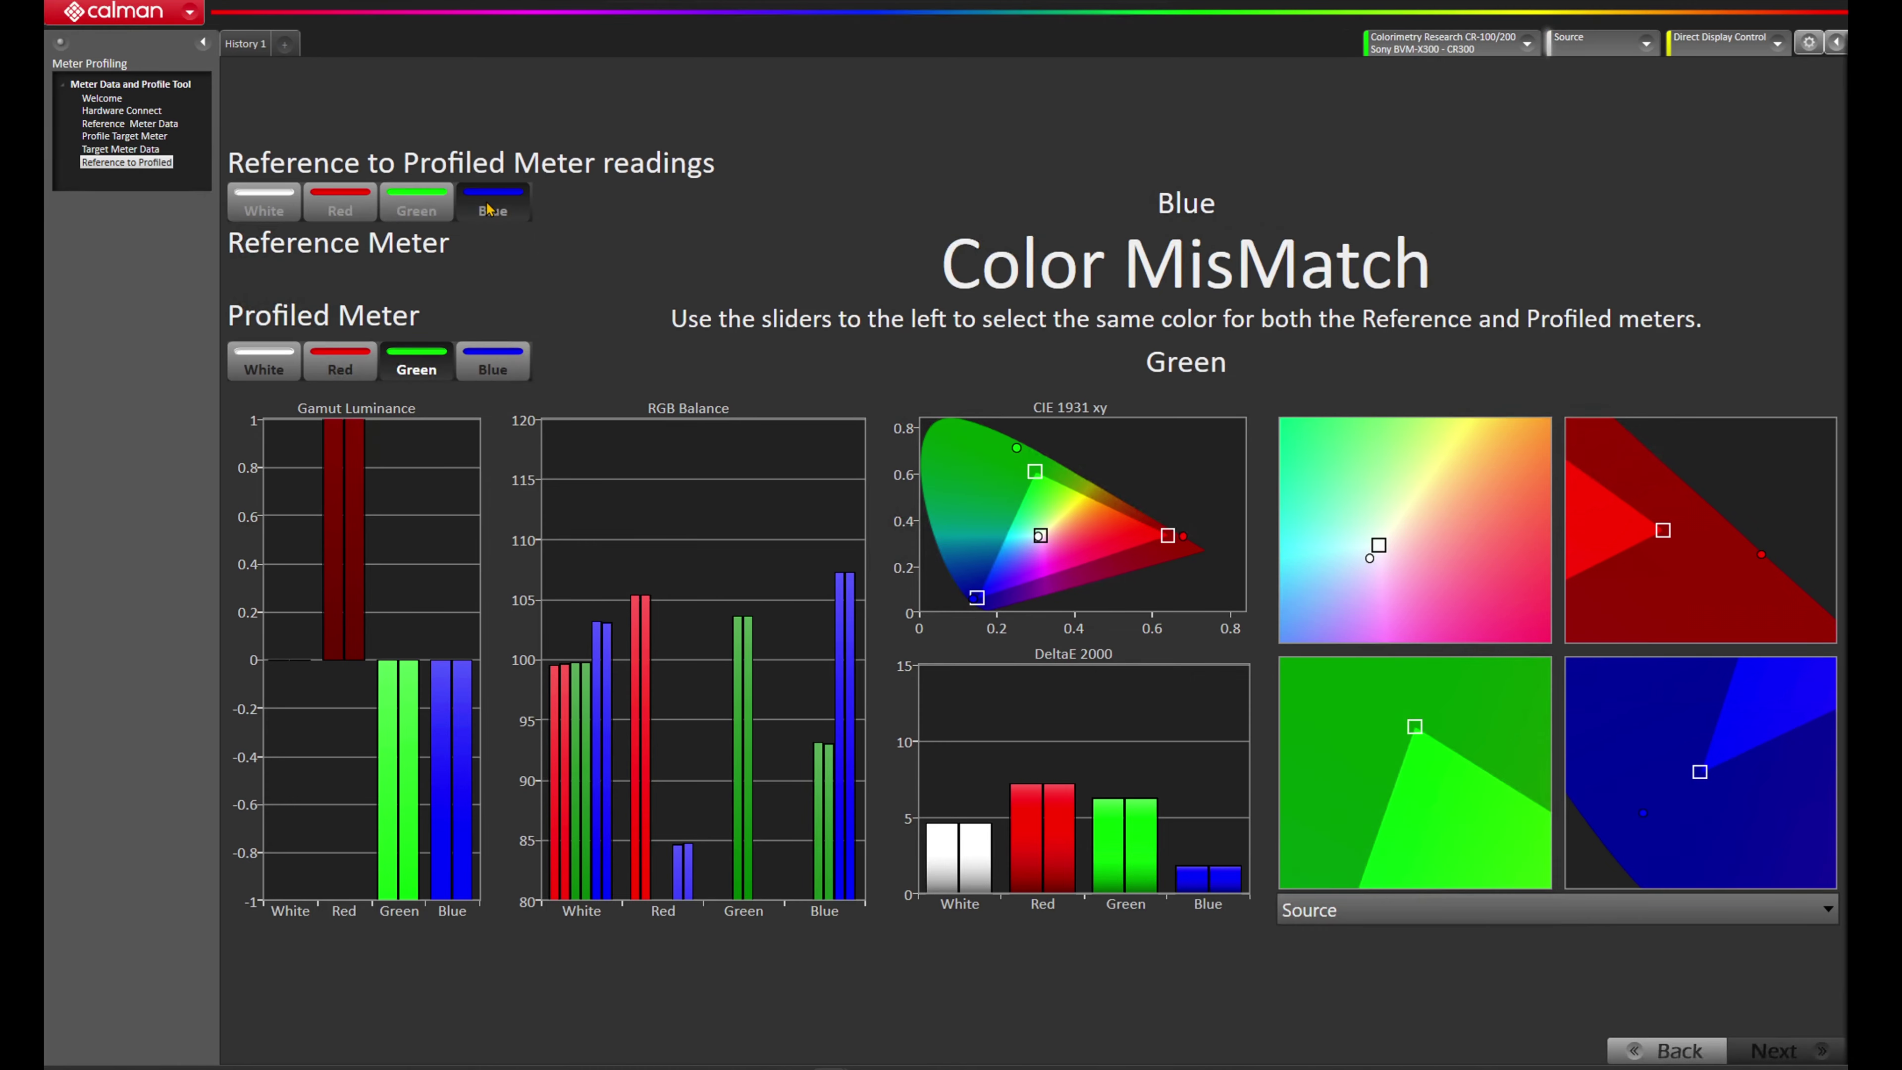
left_click(512, 365)
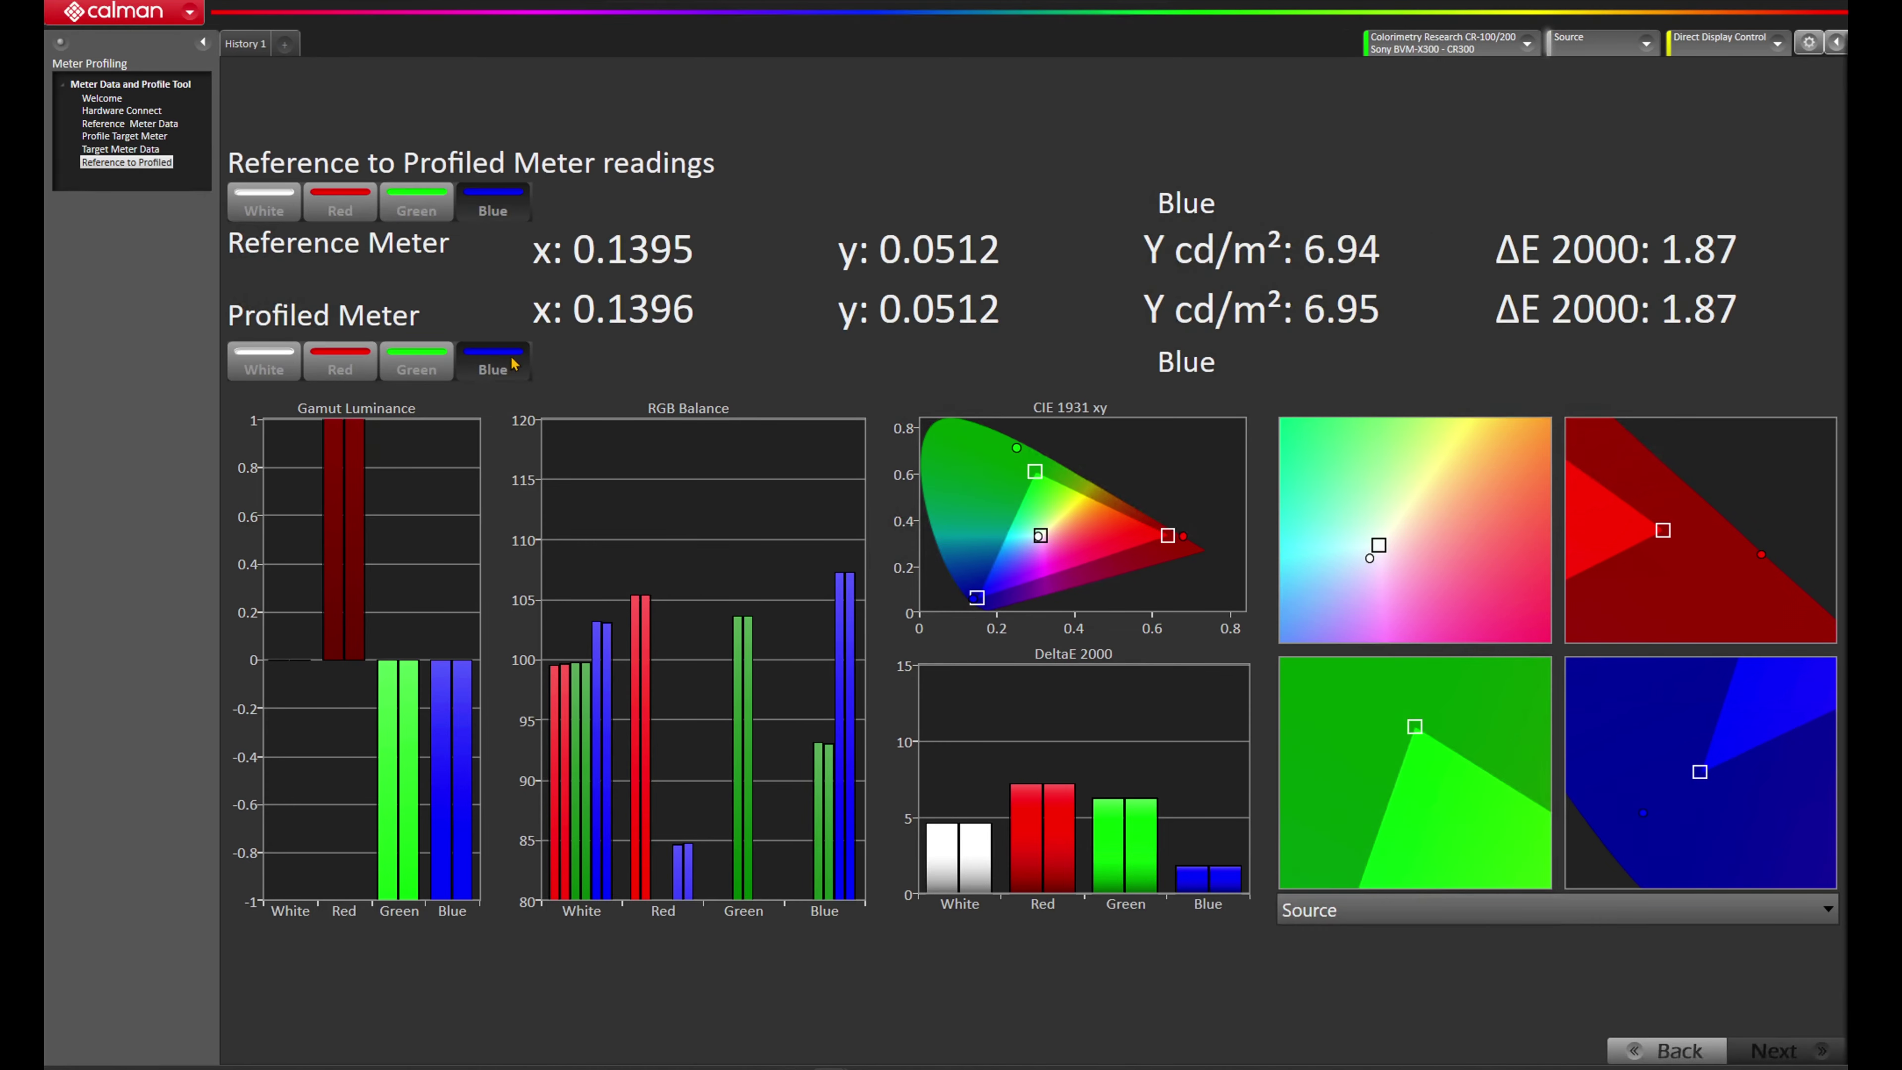